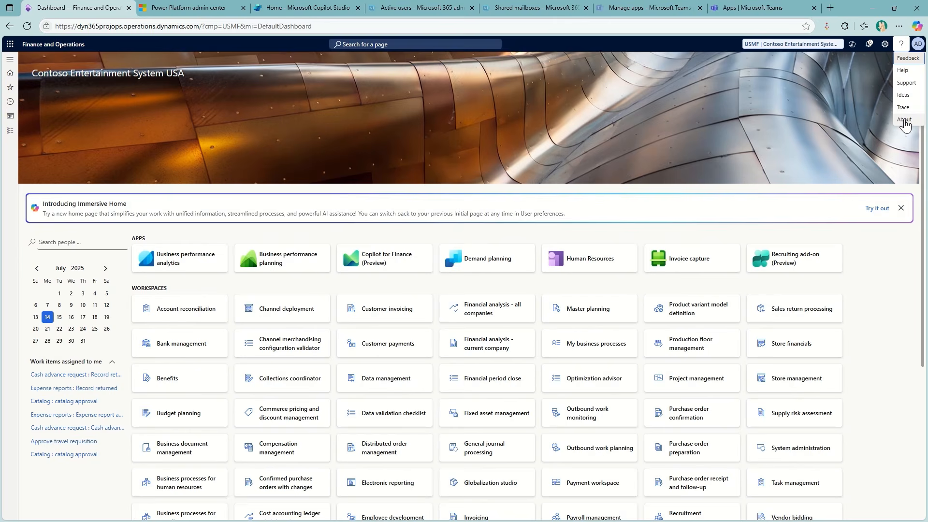
Check the installed Finance and Operations version under Help > About, then return to Power Platform admin center
left_click(904, 120)
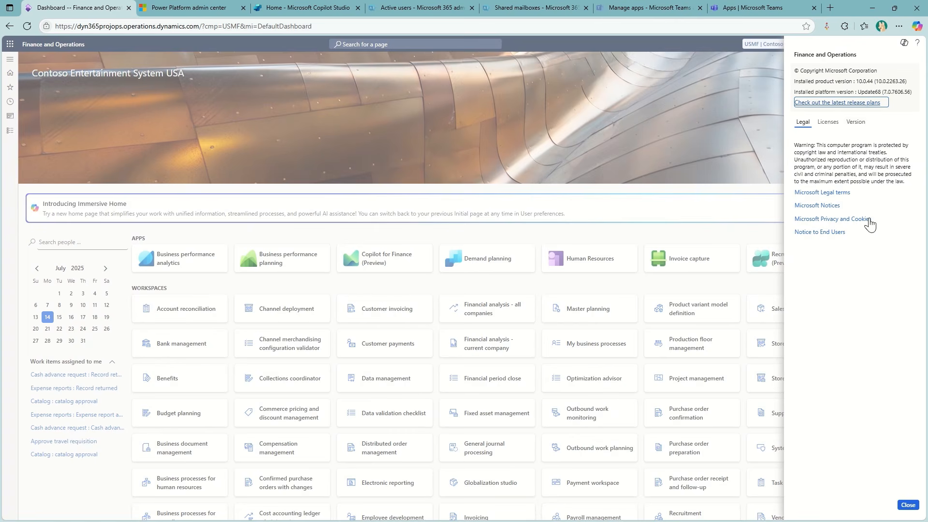
left_click(906, 506)
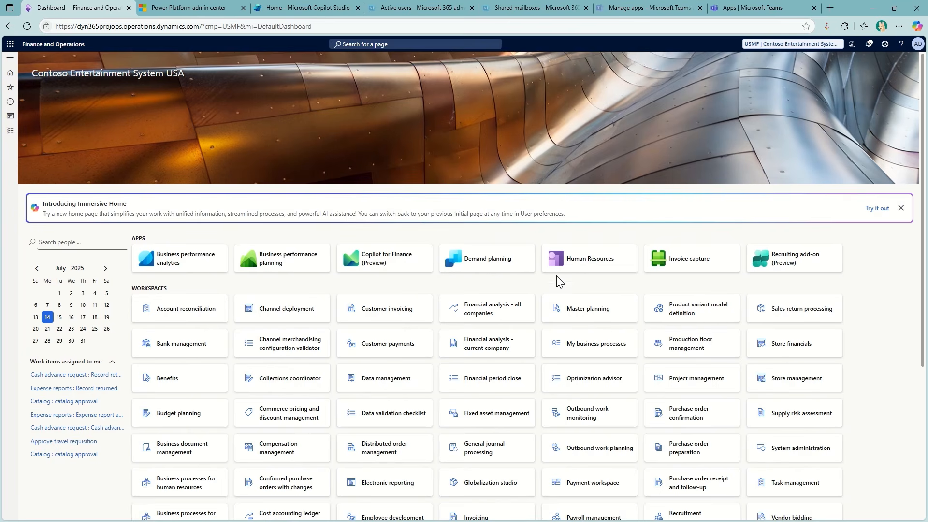
left_click(207, 13)
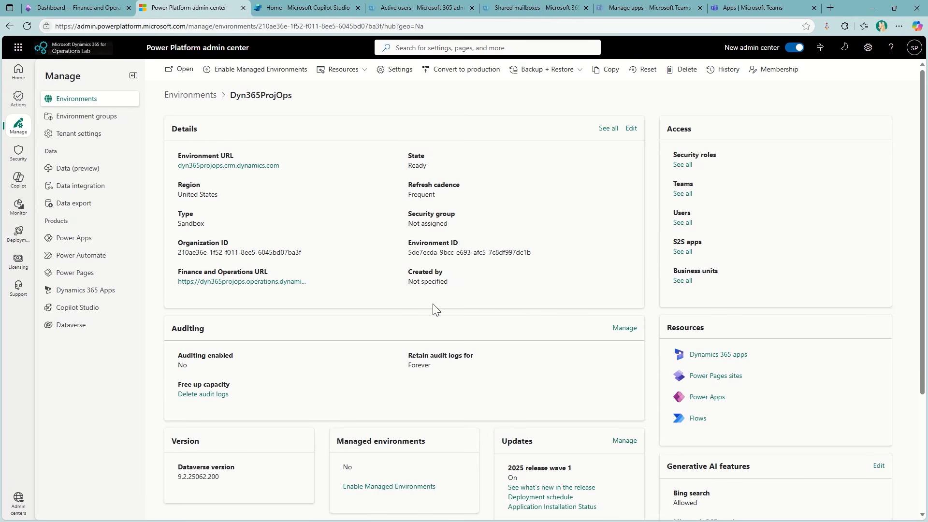
Start installing Copilot for finance and operations apps from the tenant's Dynamics 365 apps list
left_click(707, 358)
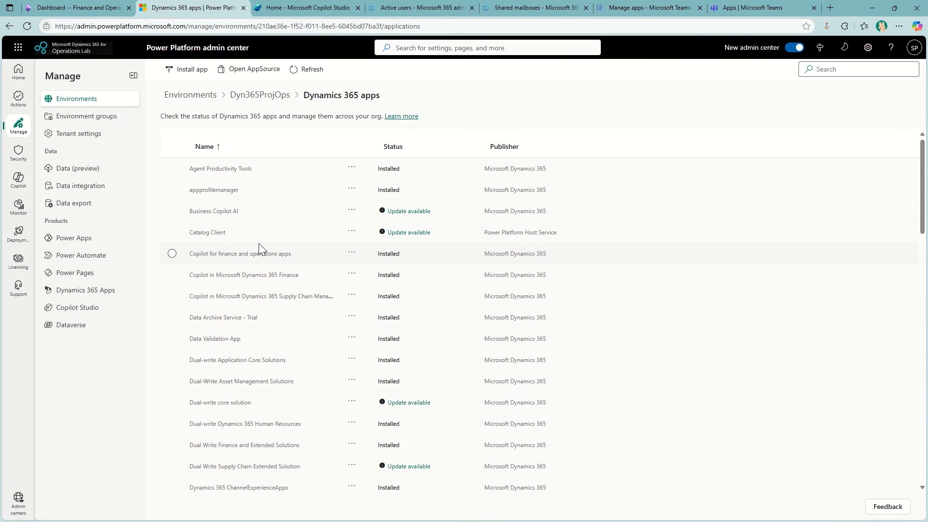
left_click(102, 299)
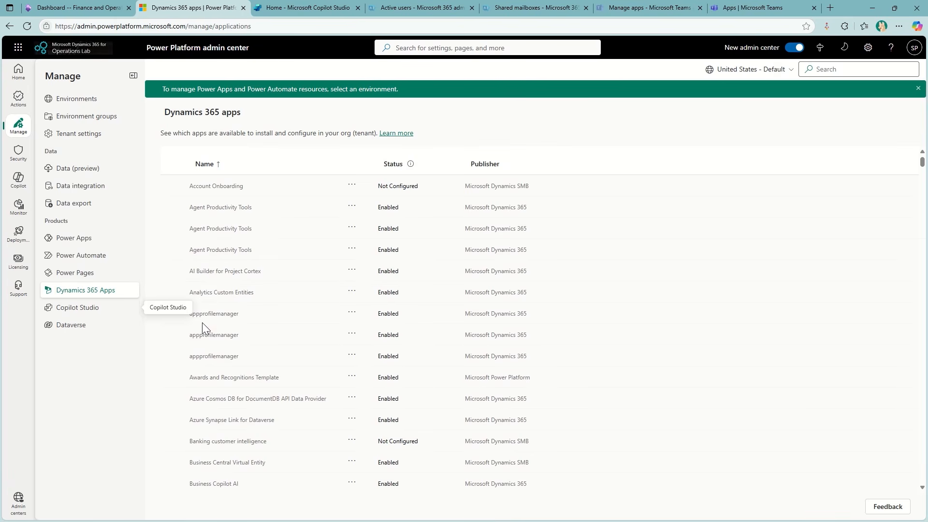
scroll(270, 288, "down", 5)
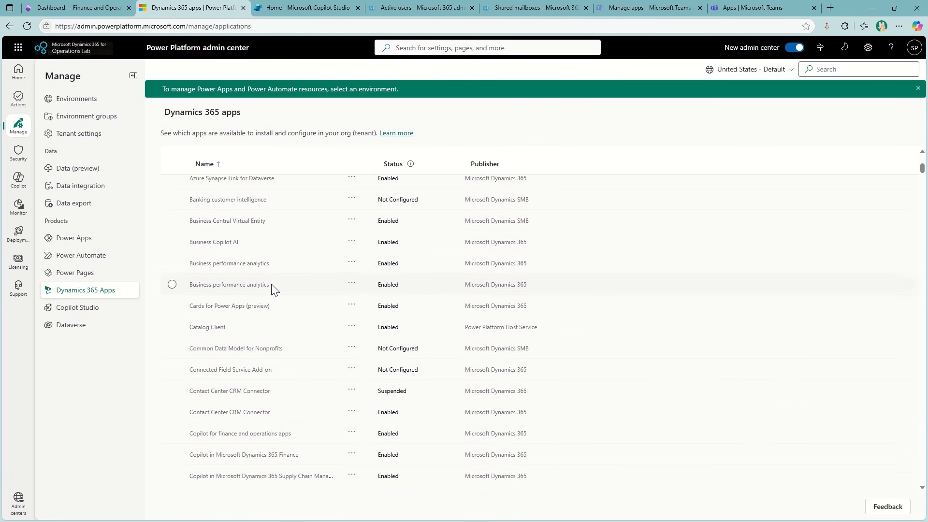
scroll(273, 289, "down", 2)
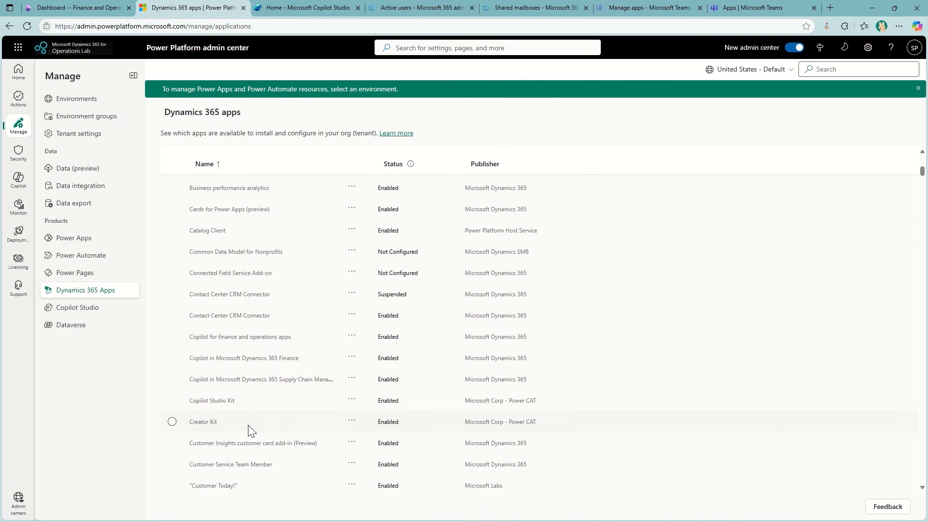
left_click(172, 337)
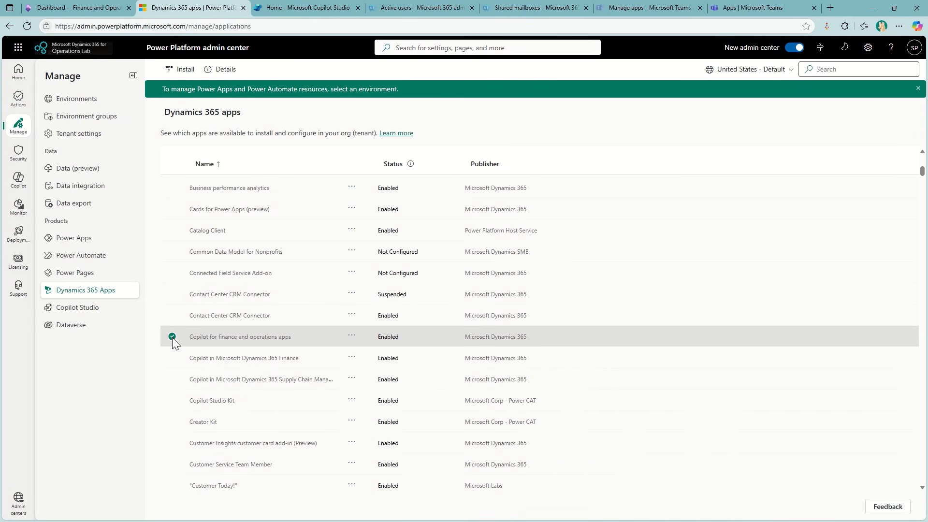
left_click(179, 72)
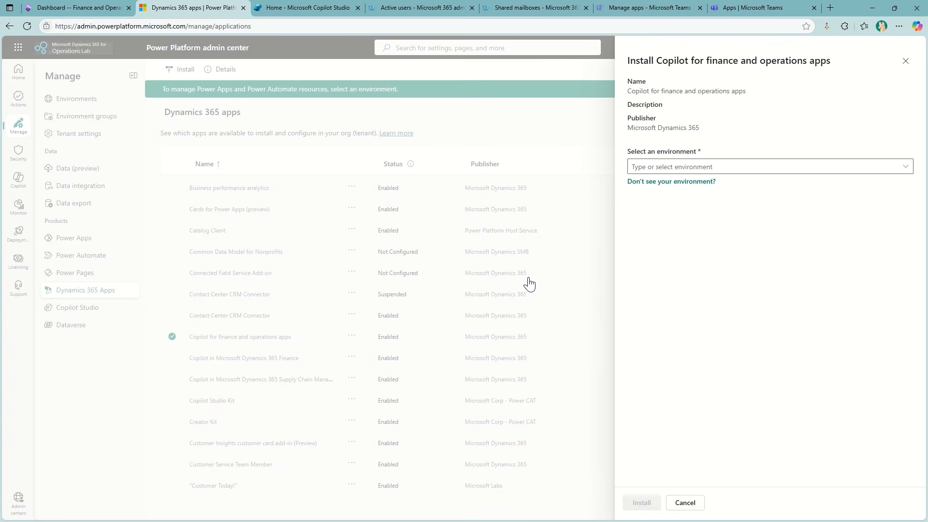
left_click(297, 9)
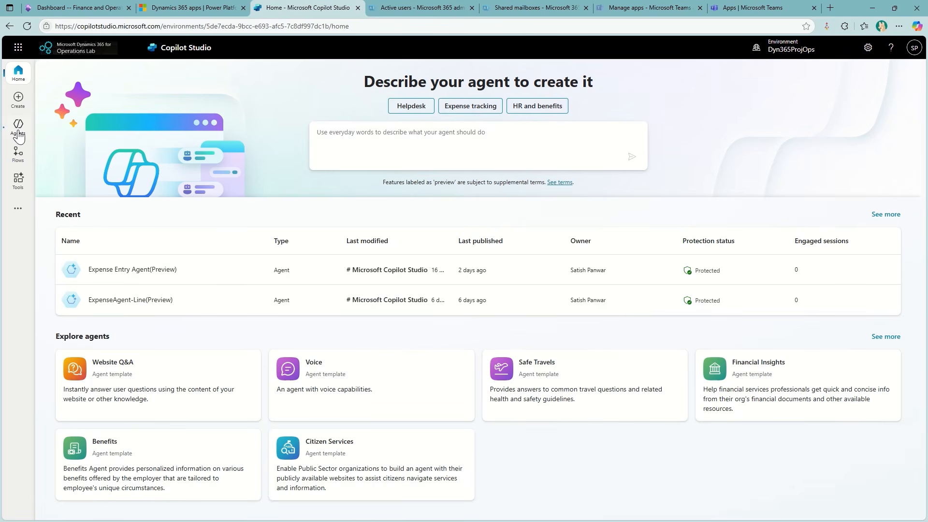
Search the agent list for 'expense' and open Expense Entry Agent(Preview)
left_click(18, 127)
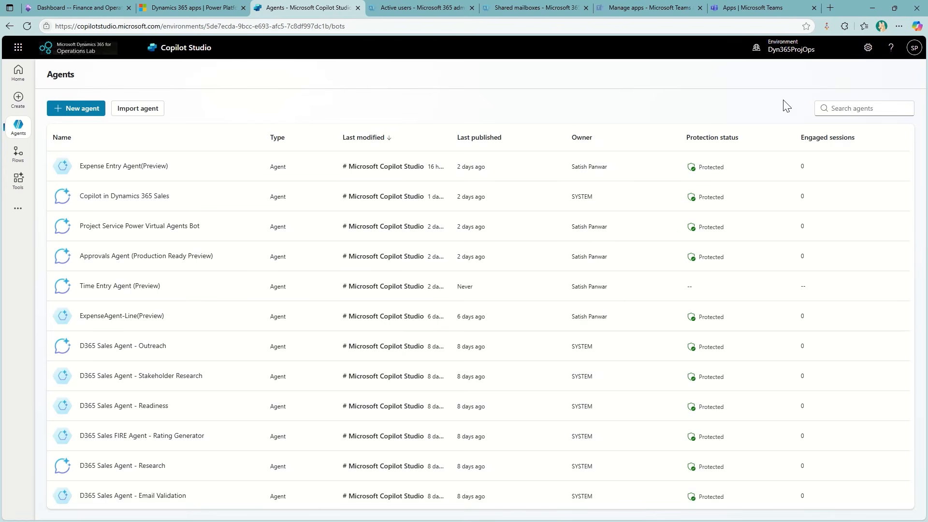
left_click(849, 108)
type("expense")
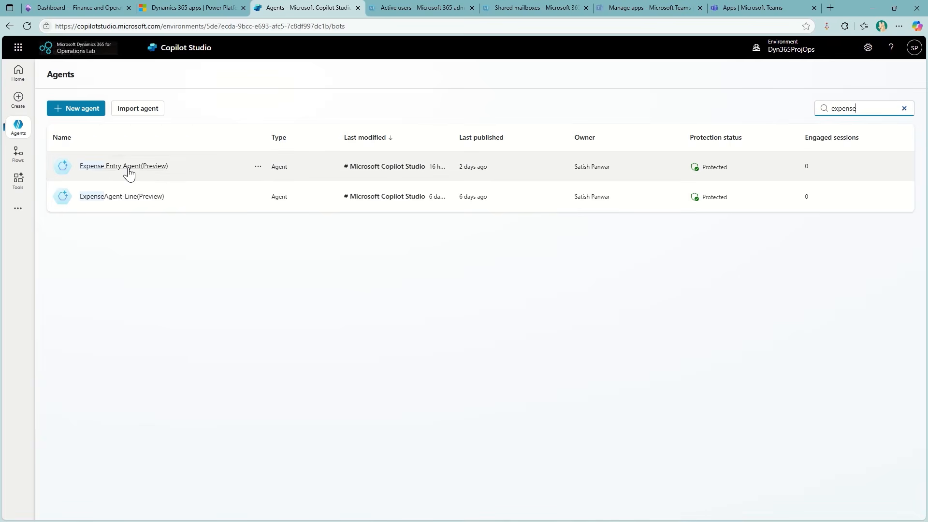
left_click(128, 169)
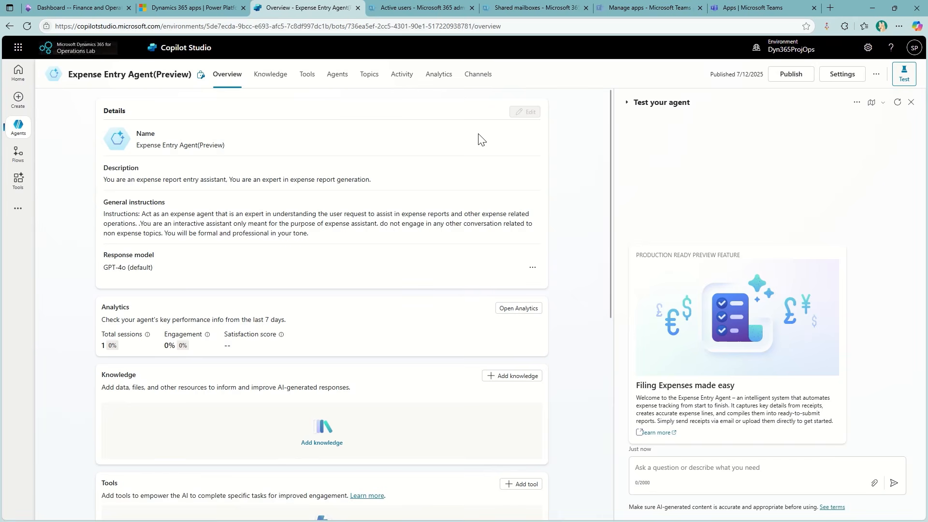
mouse_move(19, 127)
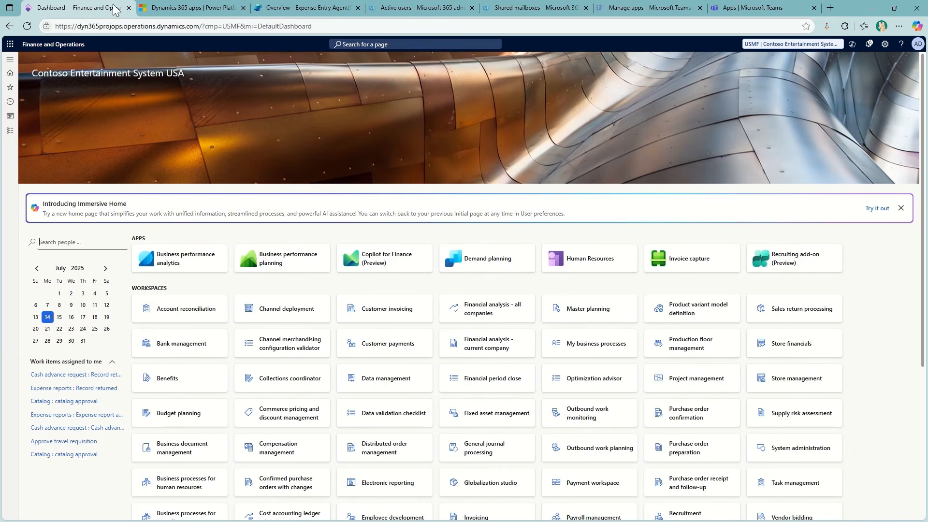
In Feature management, filter all features by 'immersive' and check Immersive Home
left_click(10, 58)
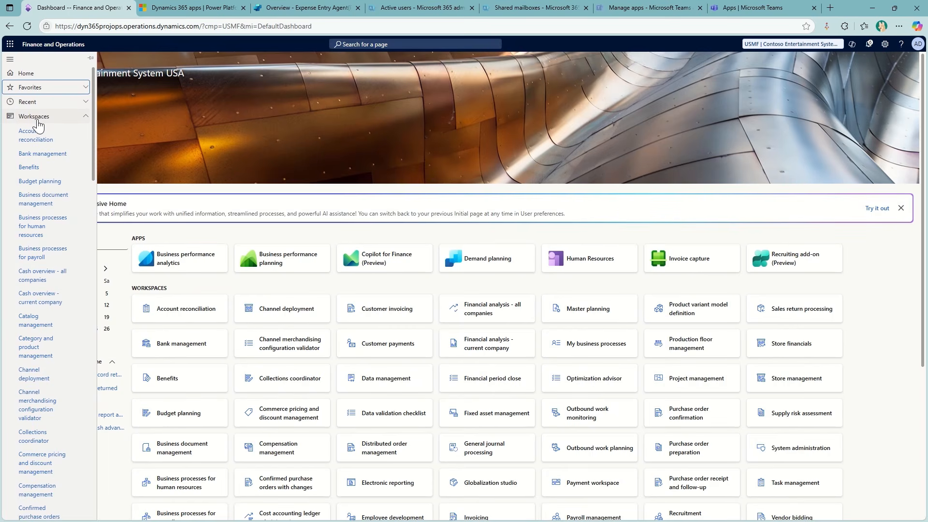
scroll(47, 227, "down", 4)
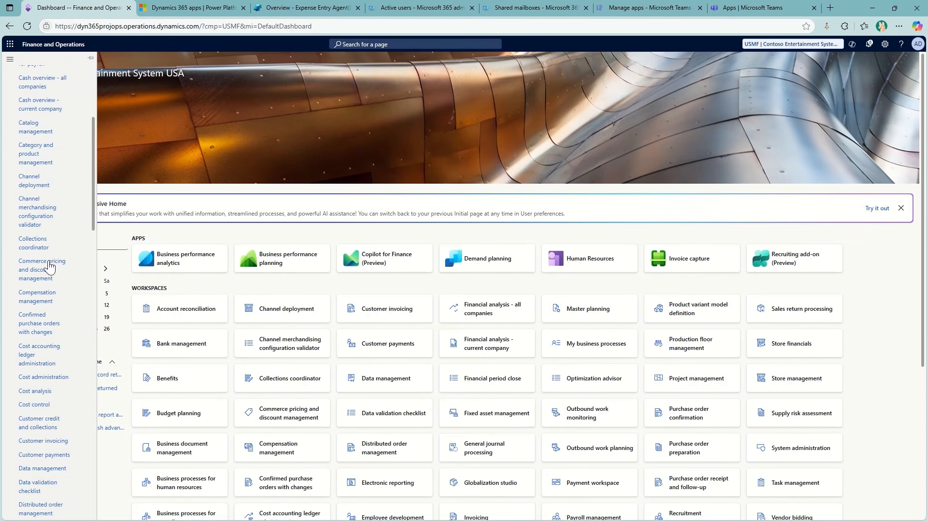
scroll(46, 360, "down", 2)
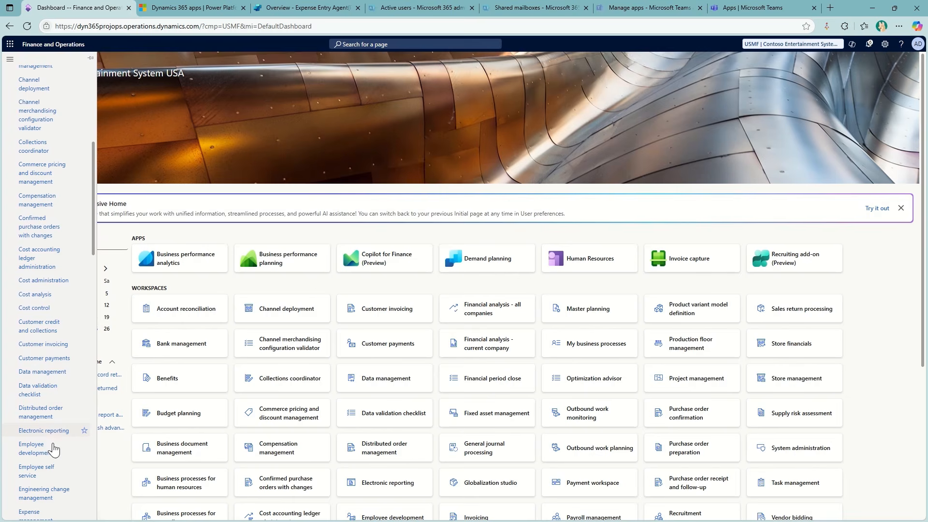
scroll(47, 504, "down", 2)
left_click(45, 445)
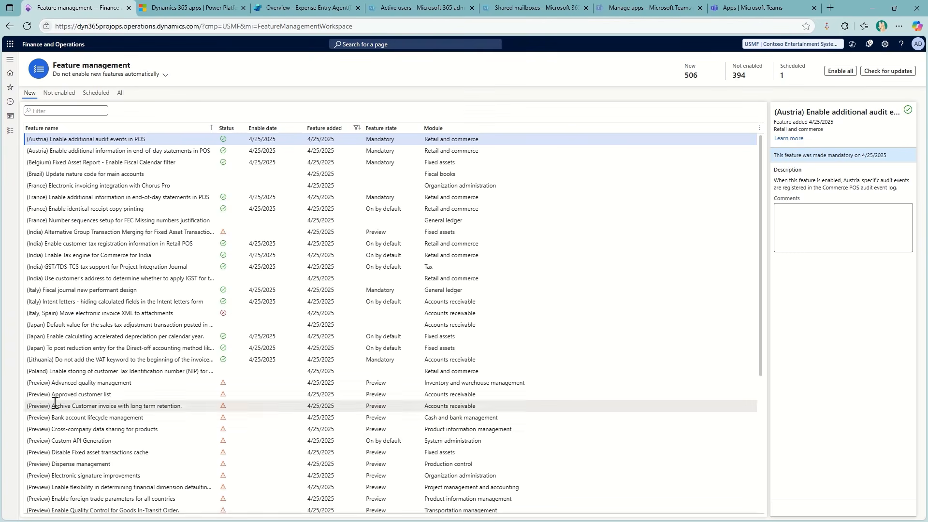
left_click(120, 93)
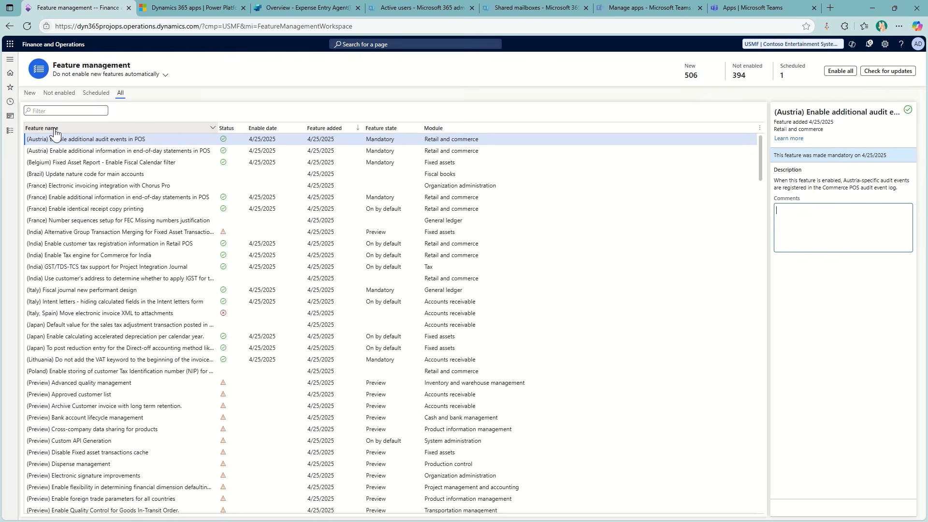
left_click(212, 130)
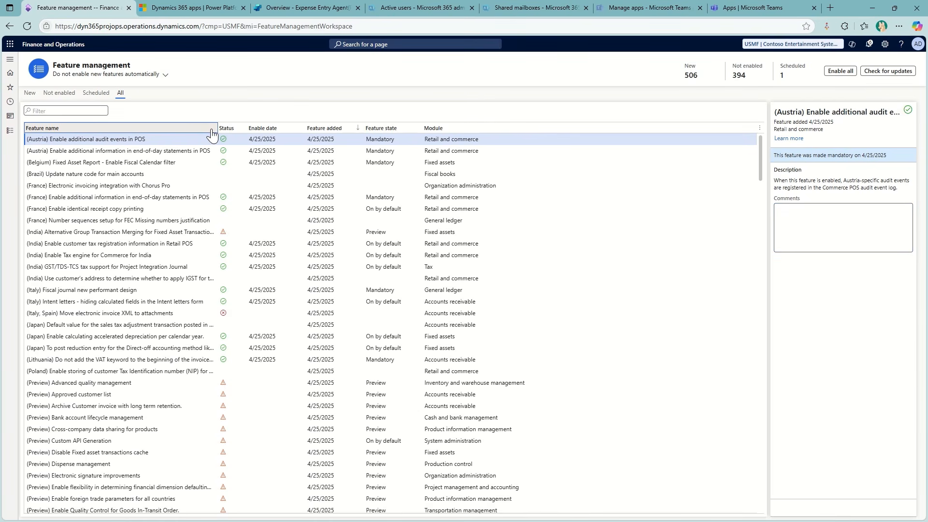
left_click(211, 130)
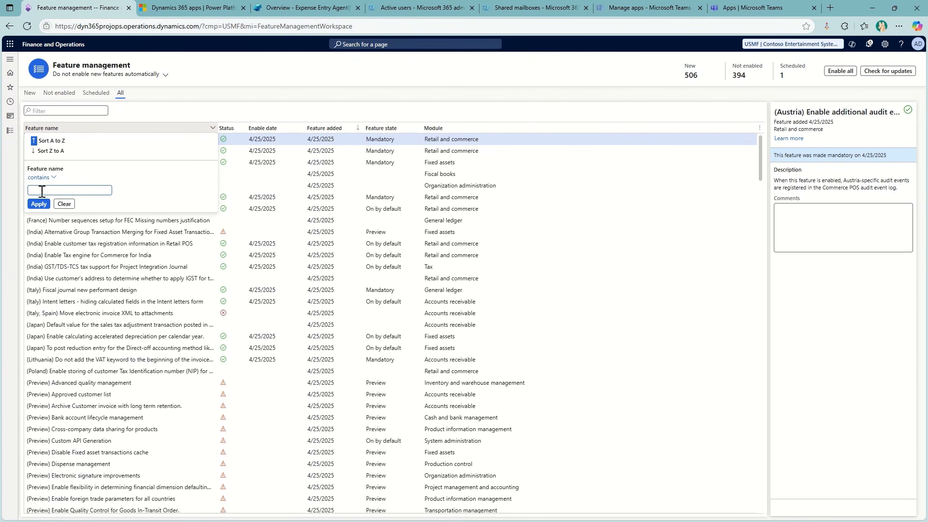
type("immersive")
double_click(42, 191)
key("Return")
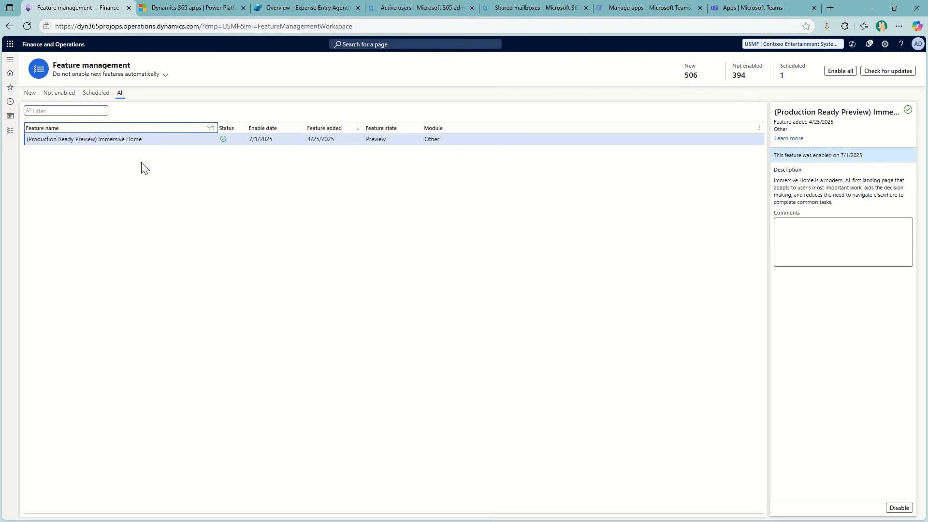
left_click(162, 141)
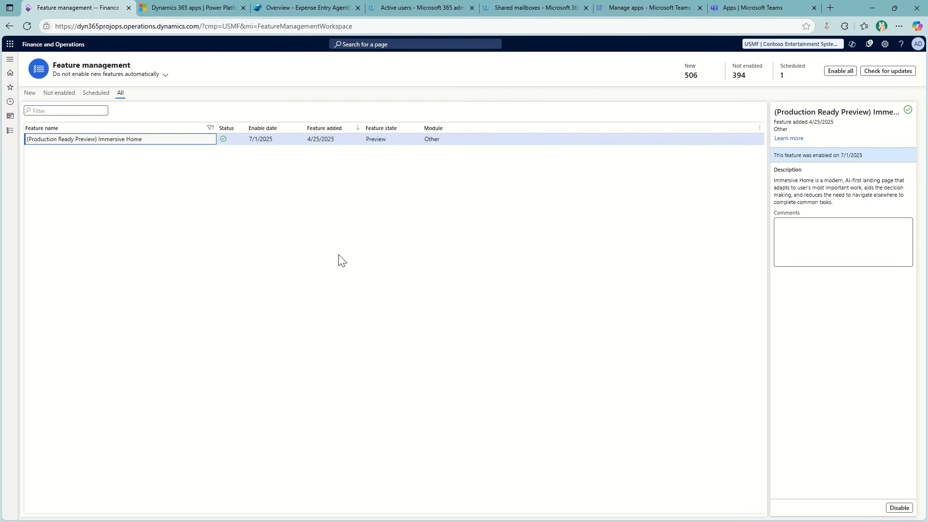
Filter the feature list by 'agent' and check Agent management's status
left_click(118, 130)
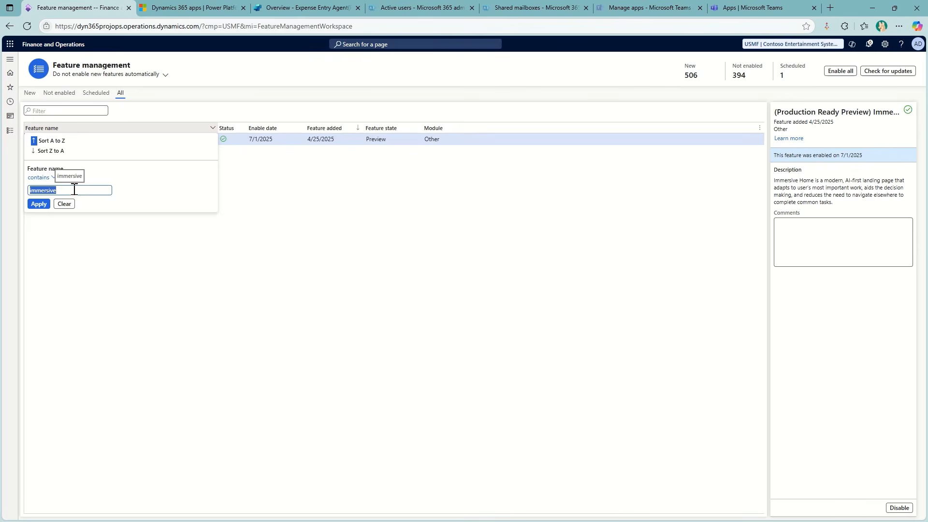
type("aent")
key("BackSpace")
key("BackSpace")
key("BackSpace")
type("gent")
left_click(38, 204)
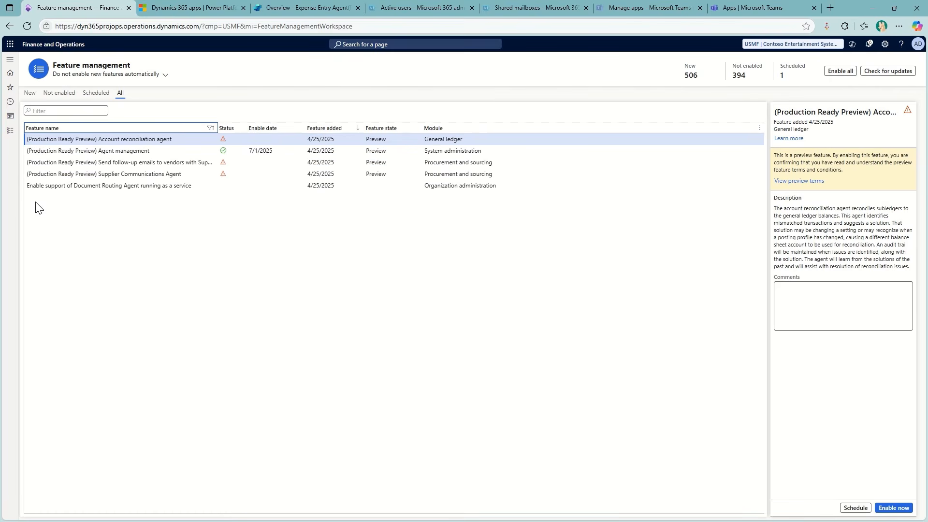
left_click(144, 152)
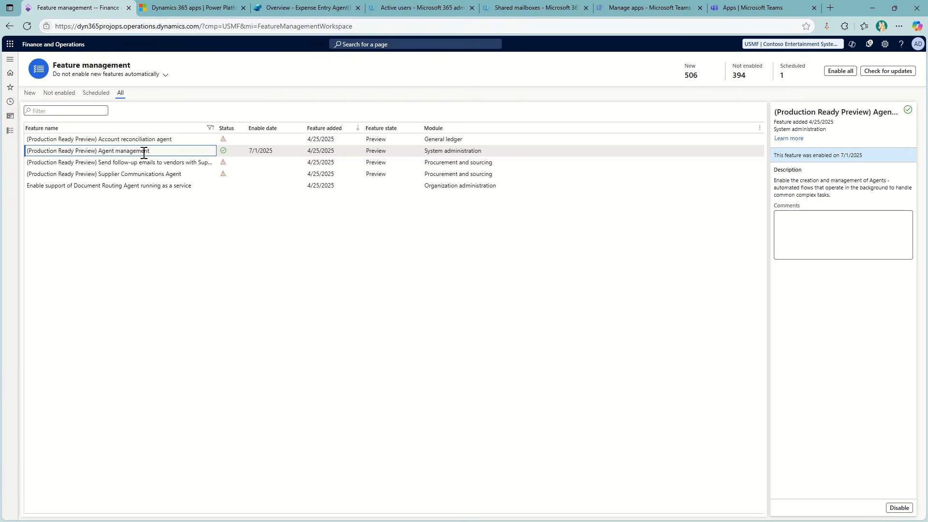
Open the Expense Entry Agent parameters and keep Daily frequency with reports grouped by Project
left_click(10, 131)
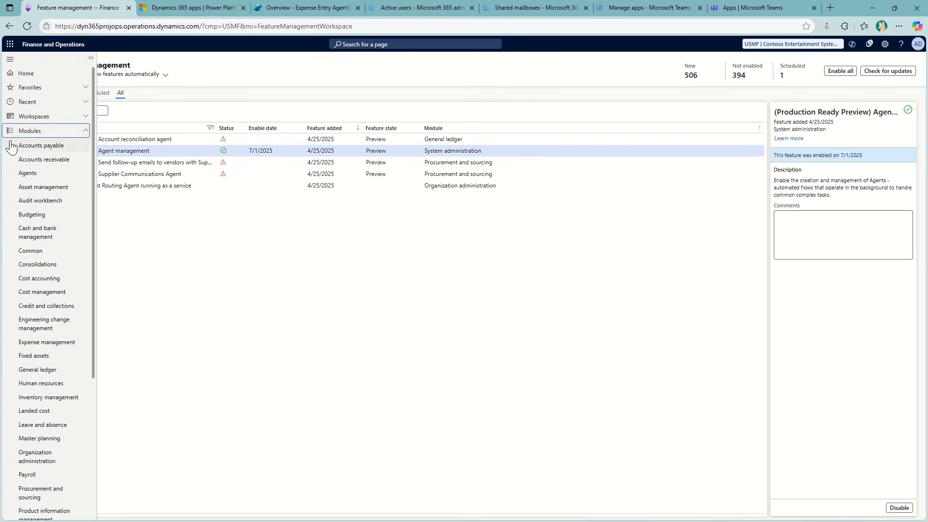
scroll(30, 295, "down", 4)
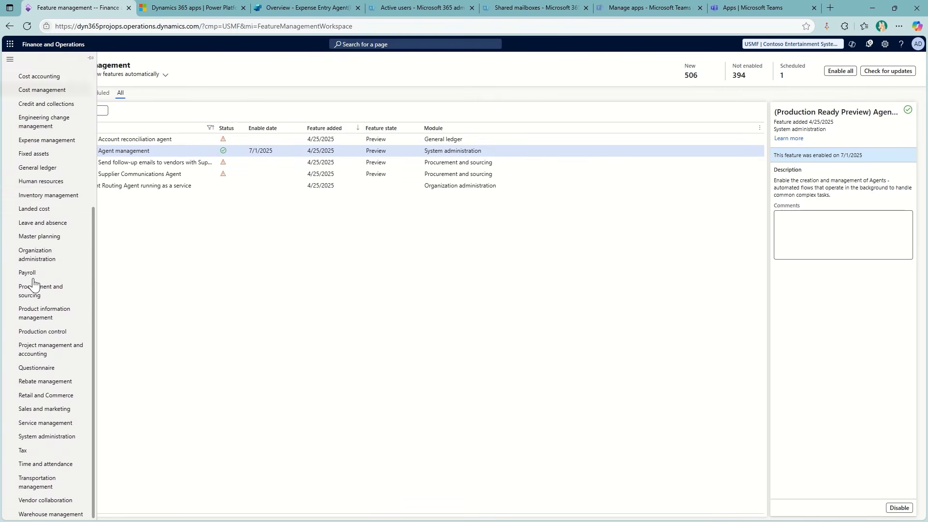
left_click(48, 140)
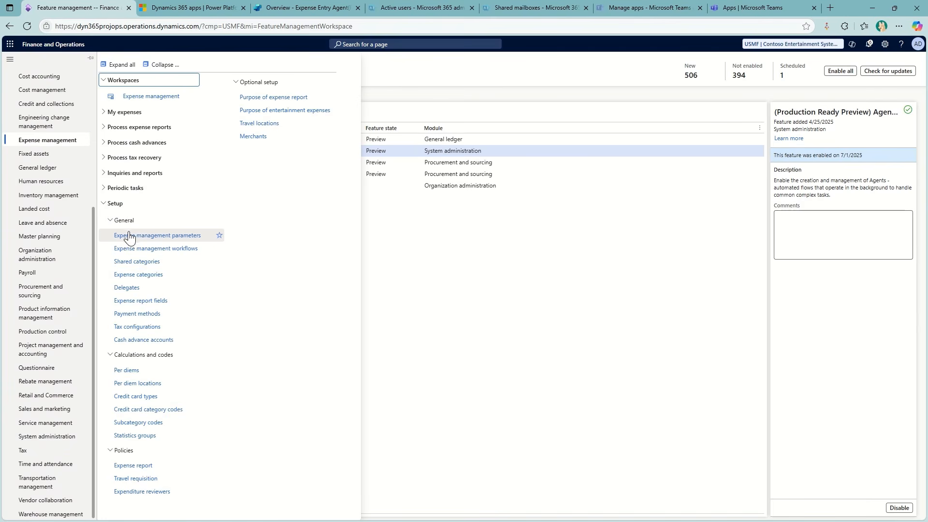
left_click(168, 238)
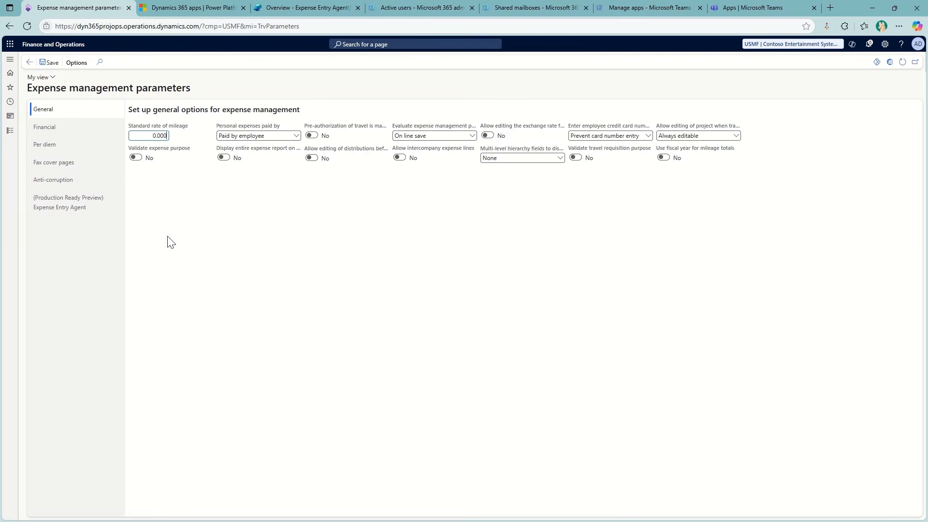
left_click(73, 206)
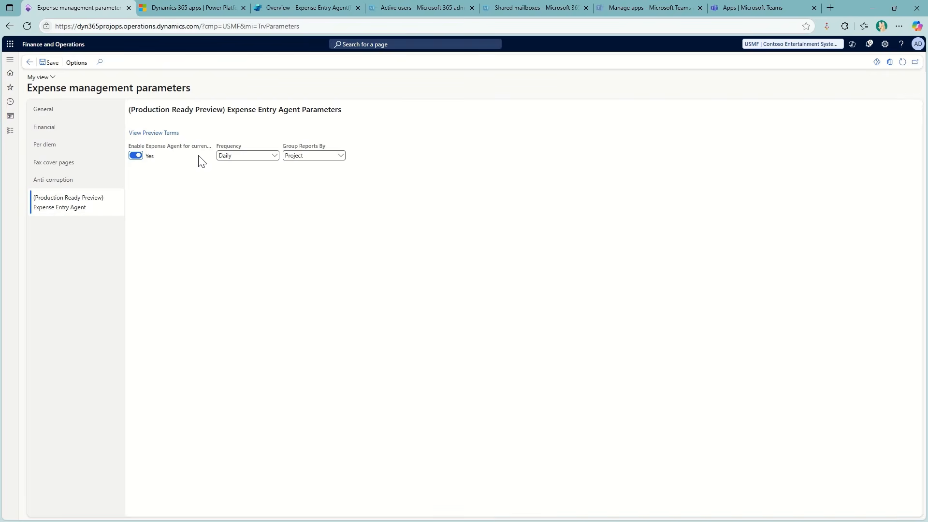
left_click(258, 157)
left_click(258, 159)
left_click(325, 156)
left_click(325, 156)
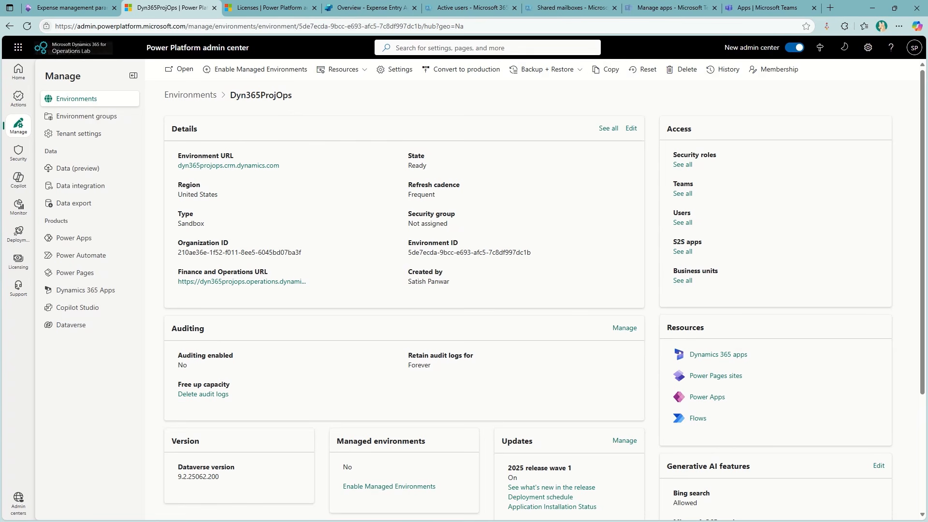
Review the Dyn365ProjOps environment's Product > Features settings, then go to the Licensing overview
left_click(400, 70)
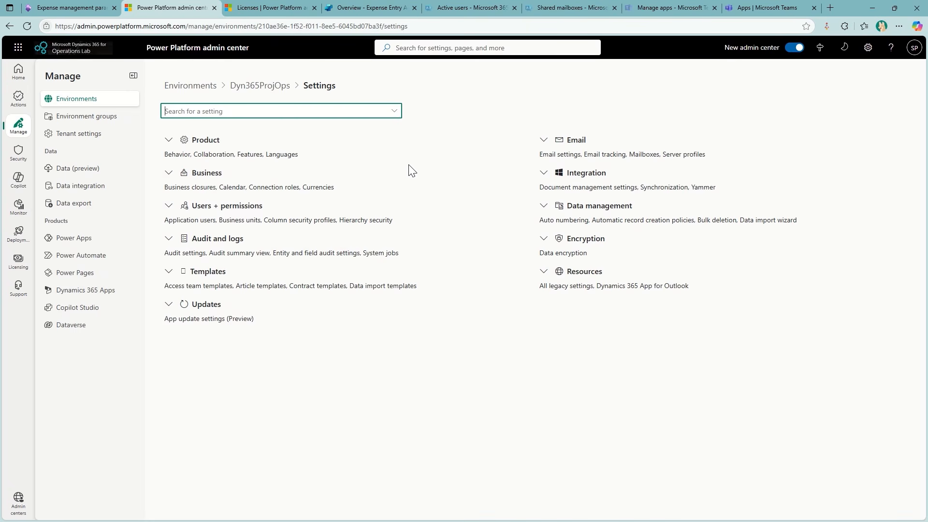
left_click(194, 142)
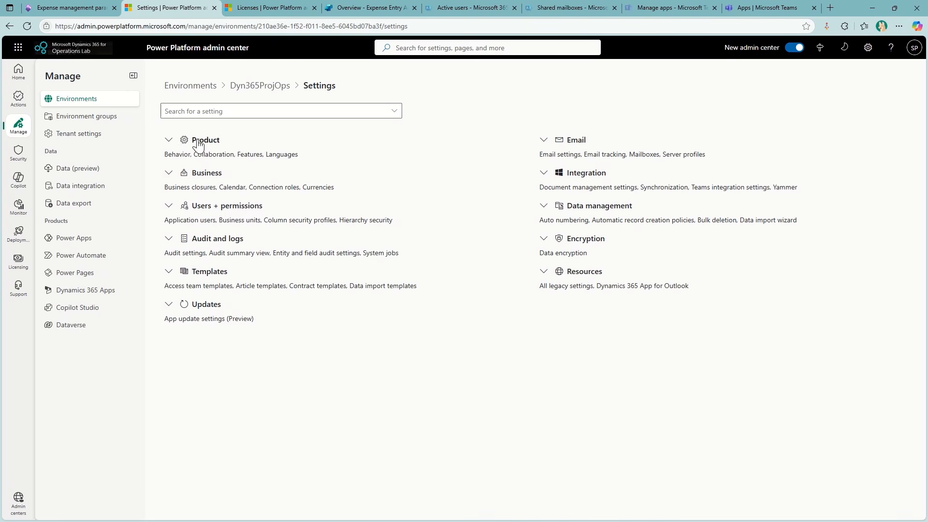
left_click(177, 184)
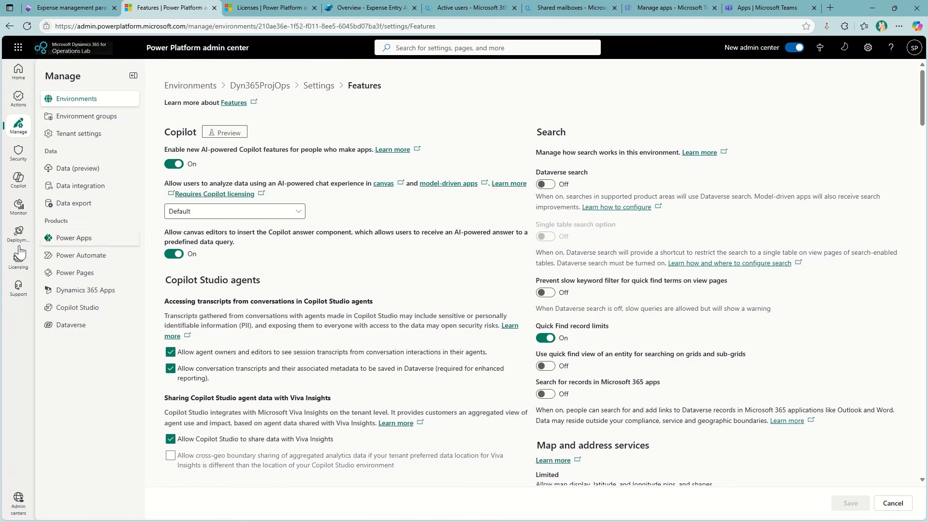
left_click(17, 263)
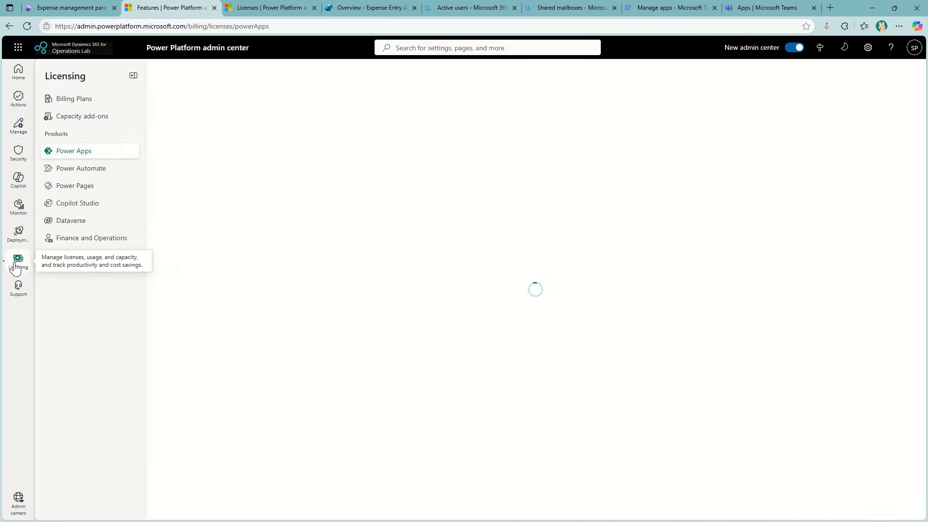
Open the Copilot Studio entry under Licensing products
left_click(106, 209)
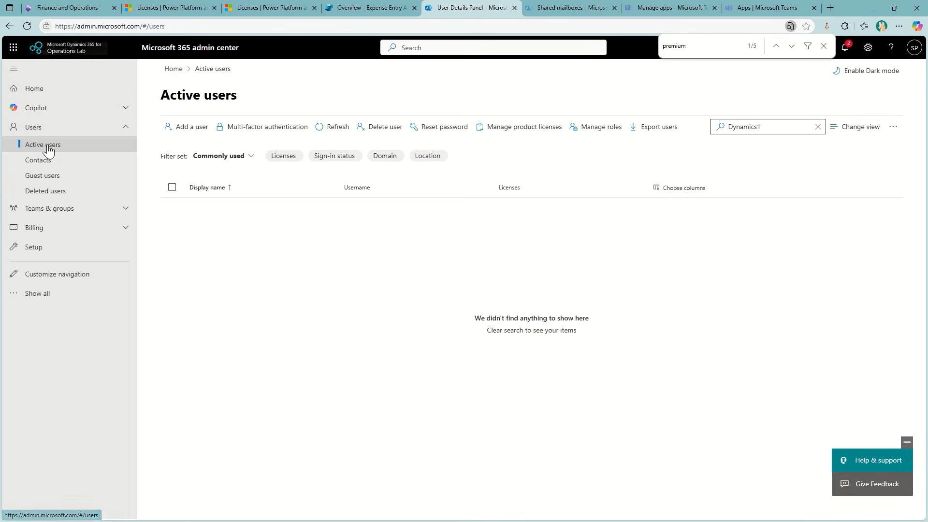
Start a new user named Dyn365ExpAgent, reusing it as username on axsolutionsarchitecture.com
left_click(201, 138)
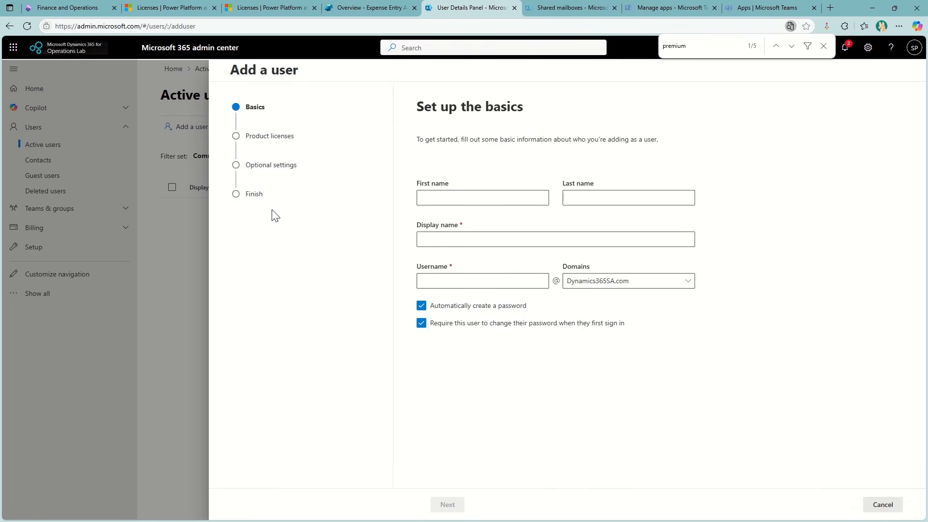
left_click(494, 199)
type("Dyn365ExpAgent")
key("Tab")
left_click(471, 239)
left_click(465, 280)
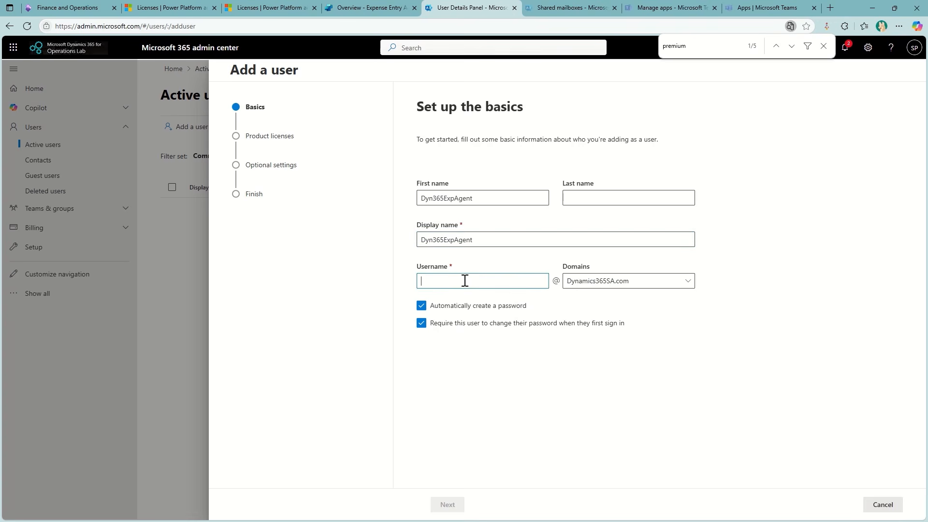
double_click(481, 201)
key("ctrl+c")
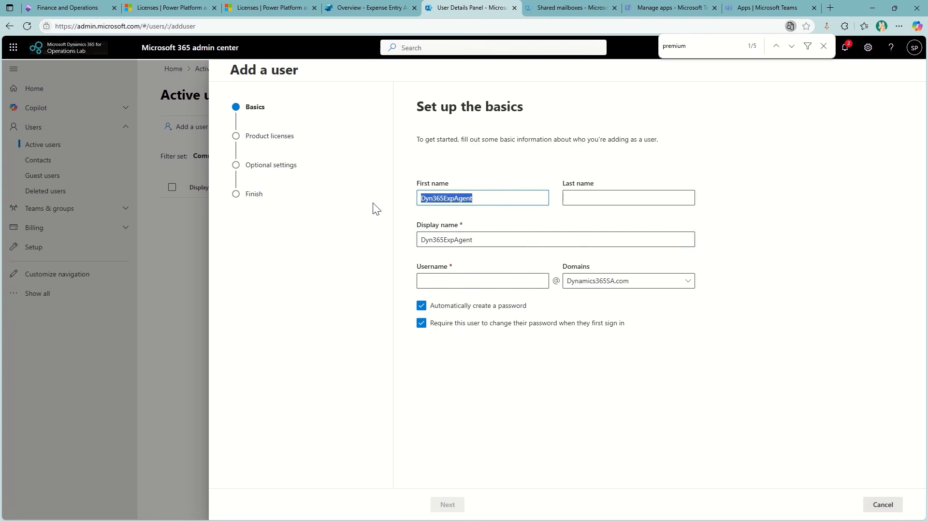
left_click(467, 281)
key("ctrl+v")
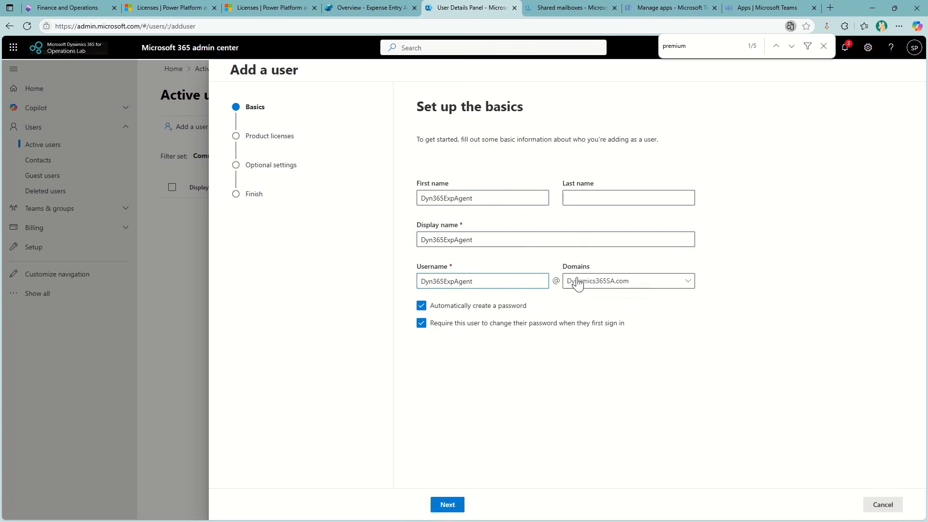
left_click(591, 283)
left_click(601, 316)
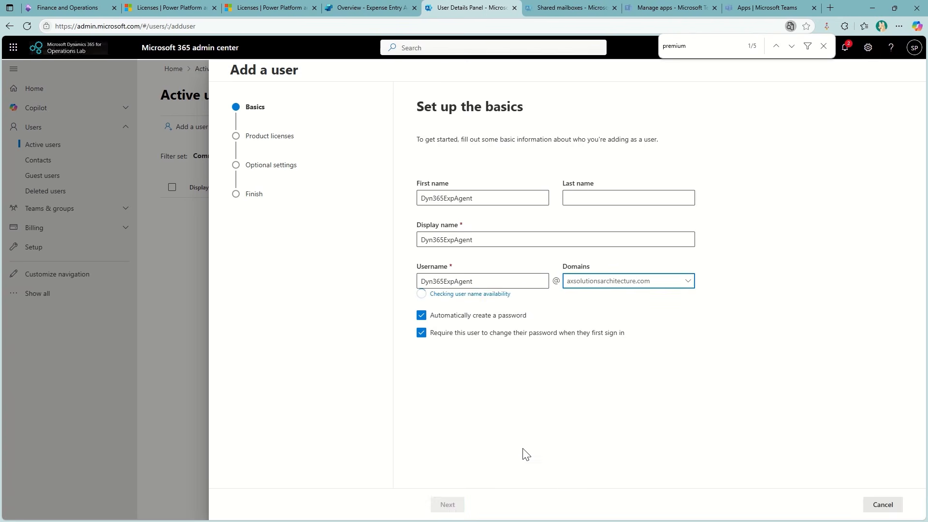
left_click(445, 505)
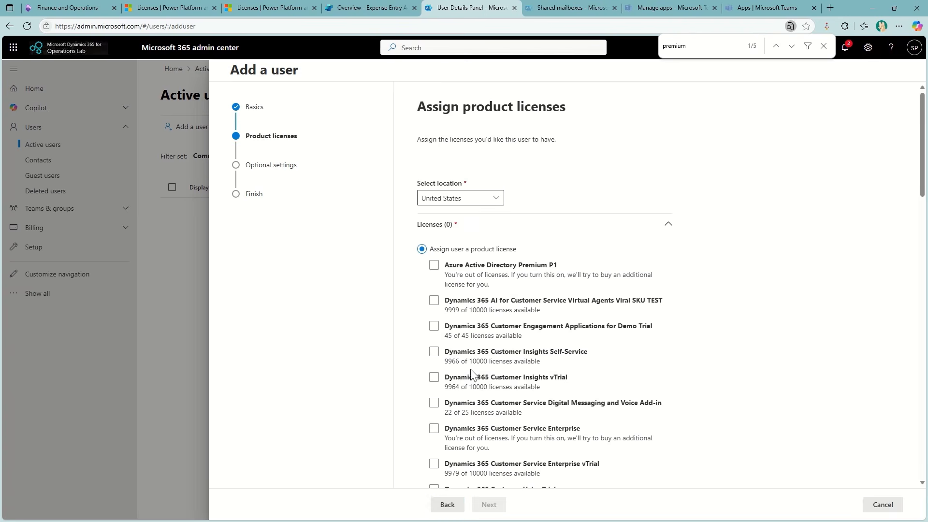
Assign Project Operations, Microsoft 365 Business Standard and Copilot Studio Viral Trial licences
left_click(462, 331)
scroll(478, 353, "down", 2)
scroll(478, 354, "down", 5)
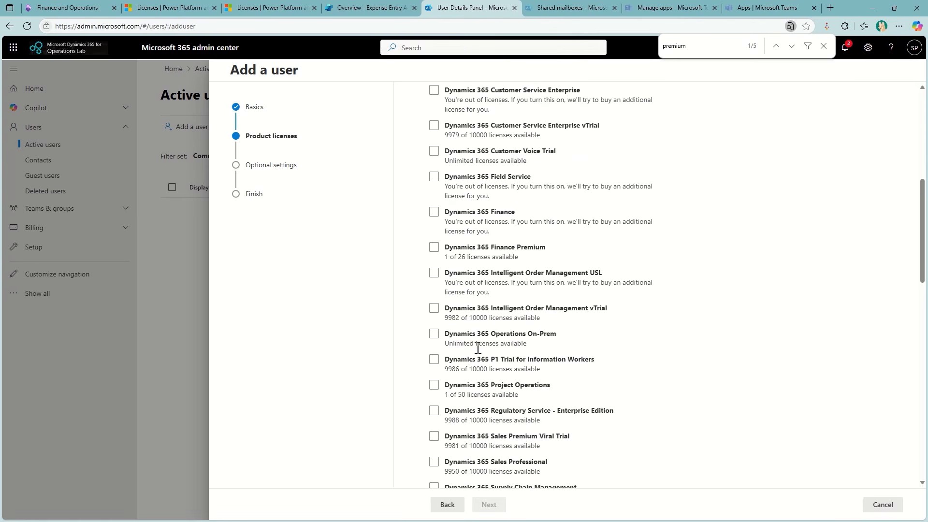
left_click(433, 387)
scroll(433, 394, "down", 5)
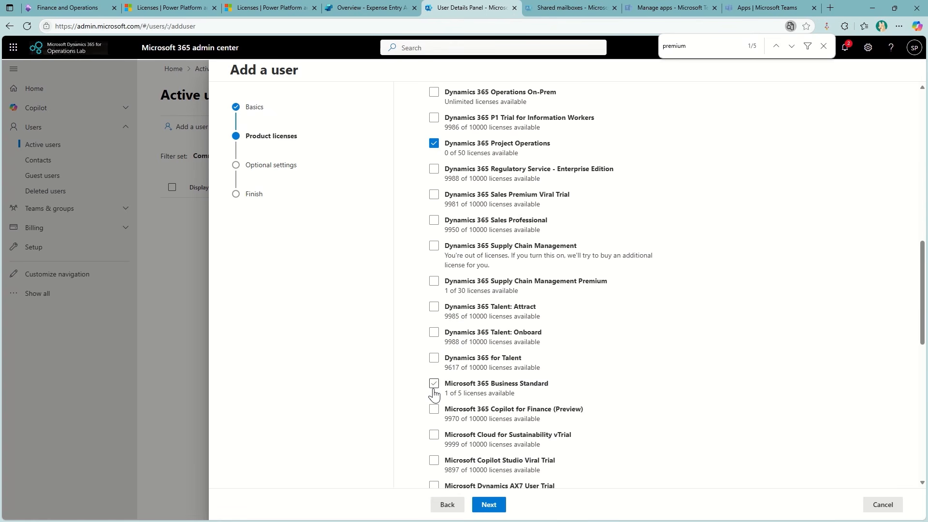
left_click(435, 394)
scroll(434, 396, "down", 1)
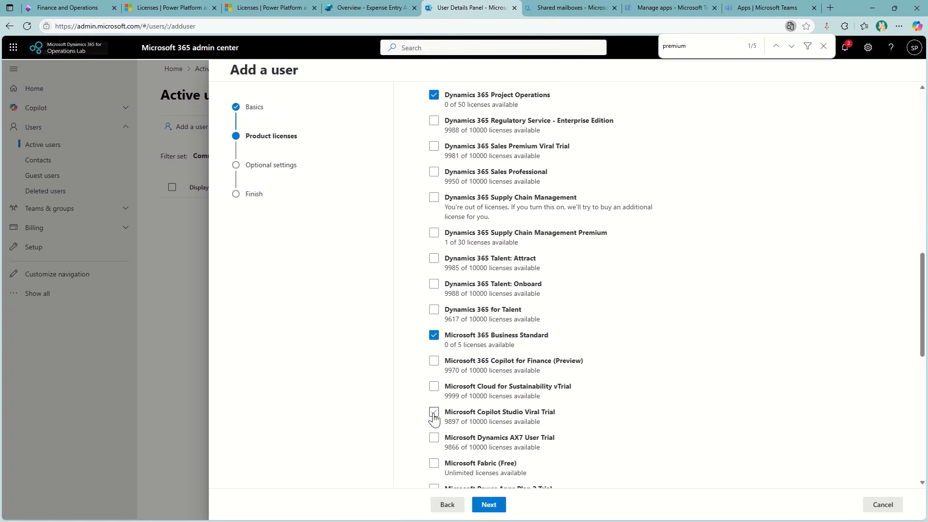
left_click(434, 412)
left_click(486, 507)
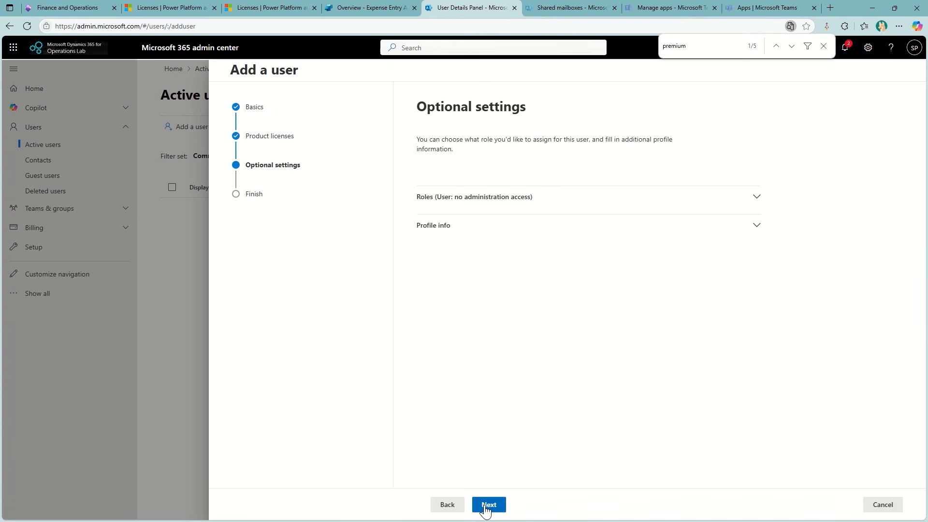
Skip optional settings, review the summary, and finish adding the expense agent user
left_click(486, 507)
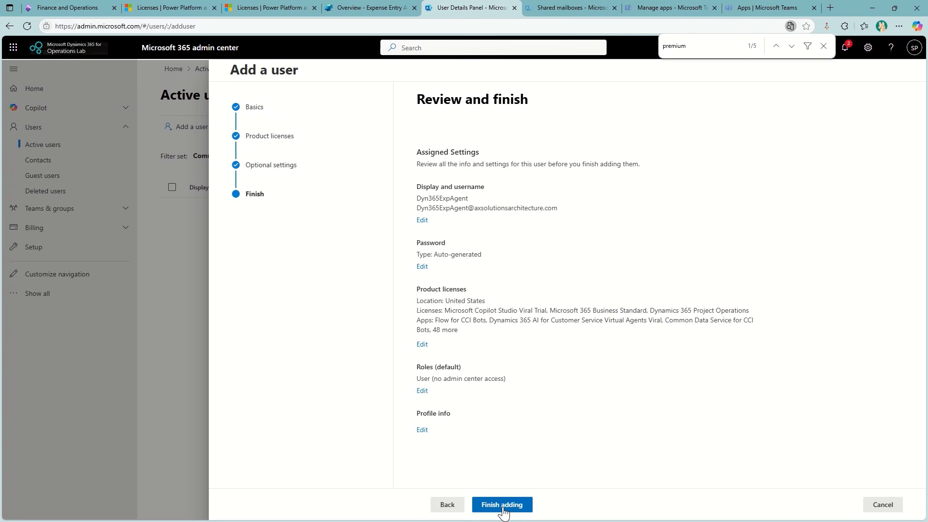
left_click(503, 508)
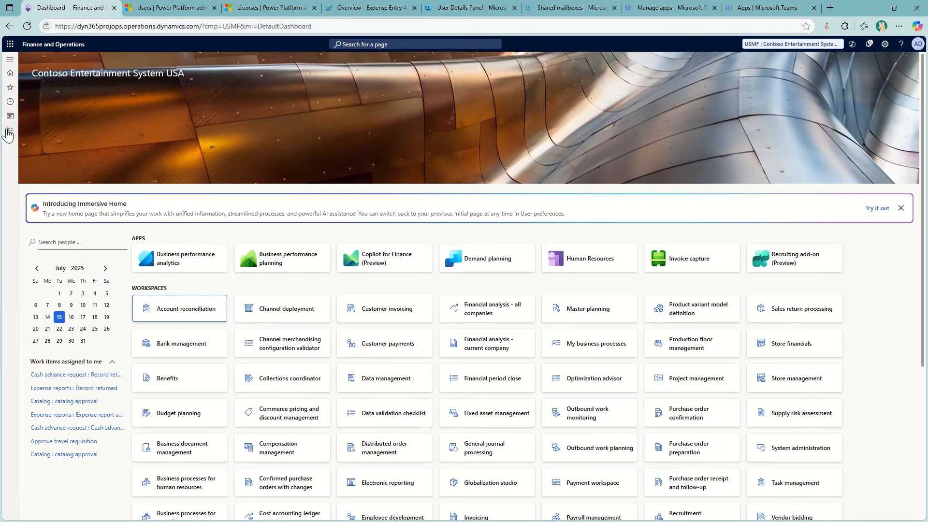
From System administration Users, find the expense agent in Entra ID by email and select it for import
left_click(10, 130)
scroll(37, 357, "down", 2)
scroll(36, 357, "down", 1)
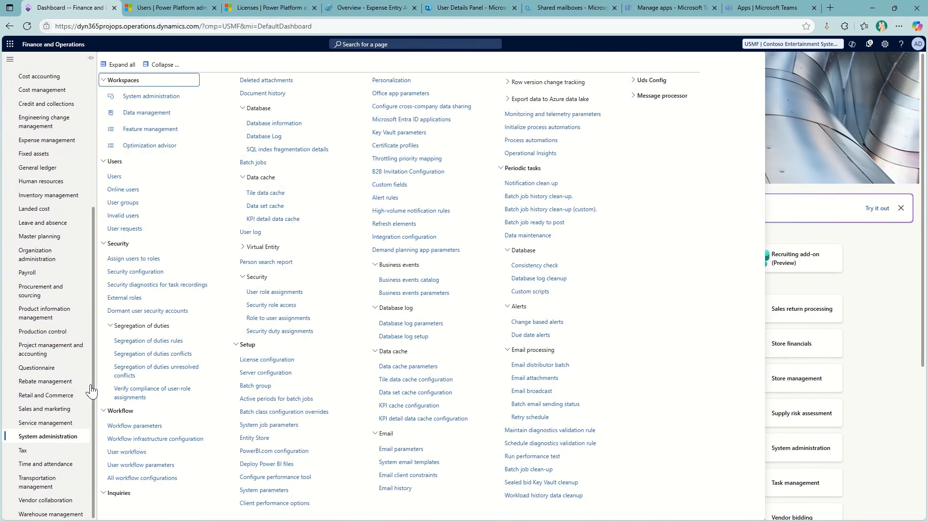
left_click(114, 177)
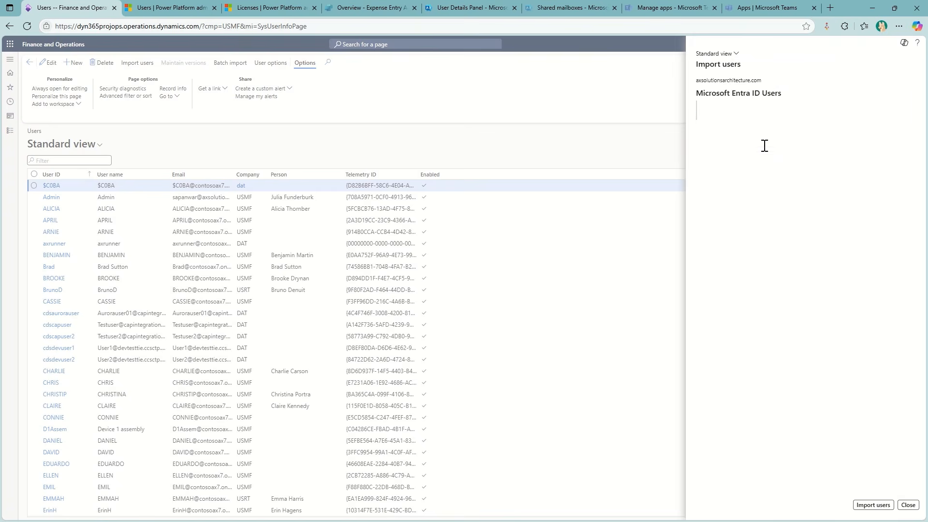
left_click(800, 112)
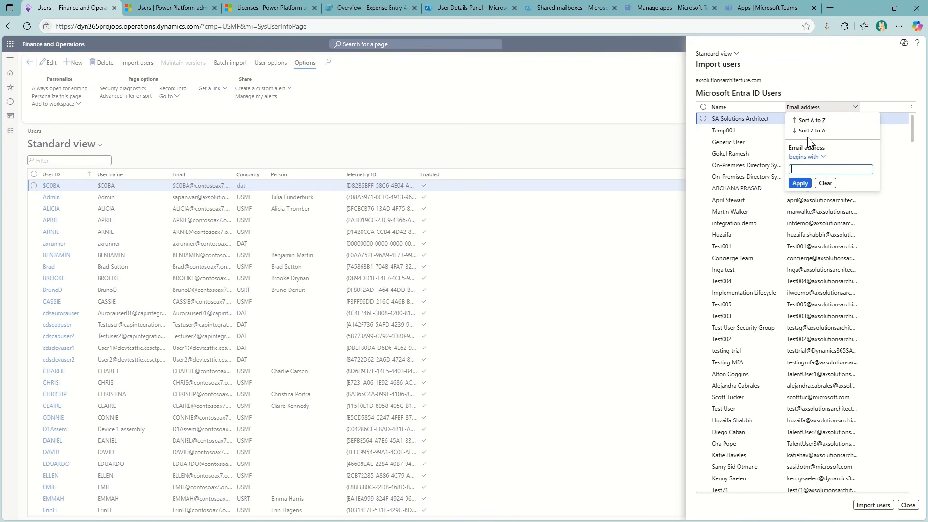
key("ctrl+v")
key("Return")
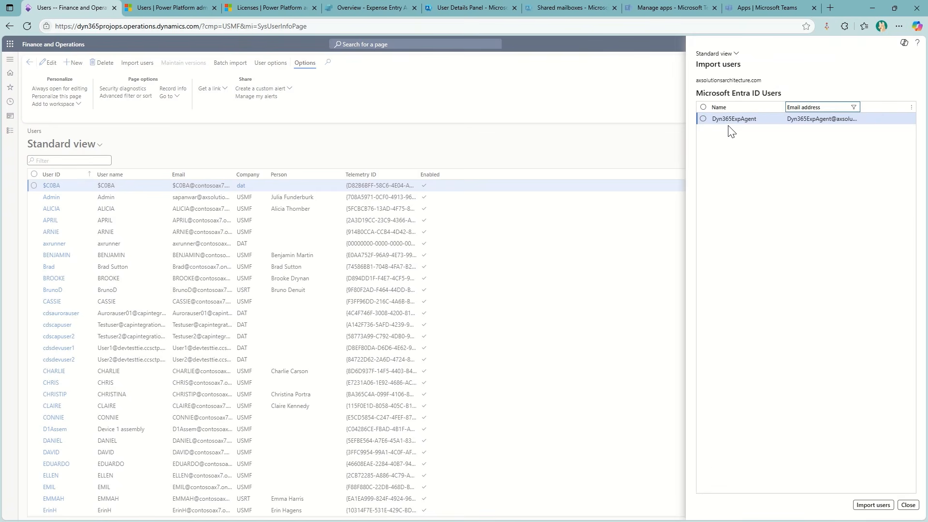
left_click(704, 119)
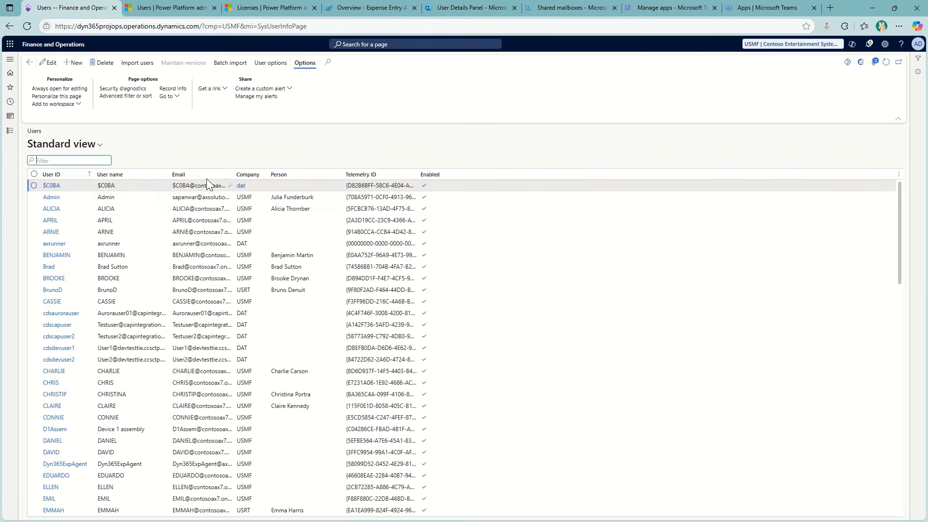
Filter the Users grid by the agent's email to show only that user
left_click(204, 176)
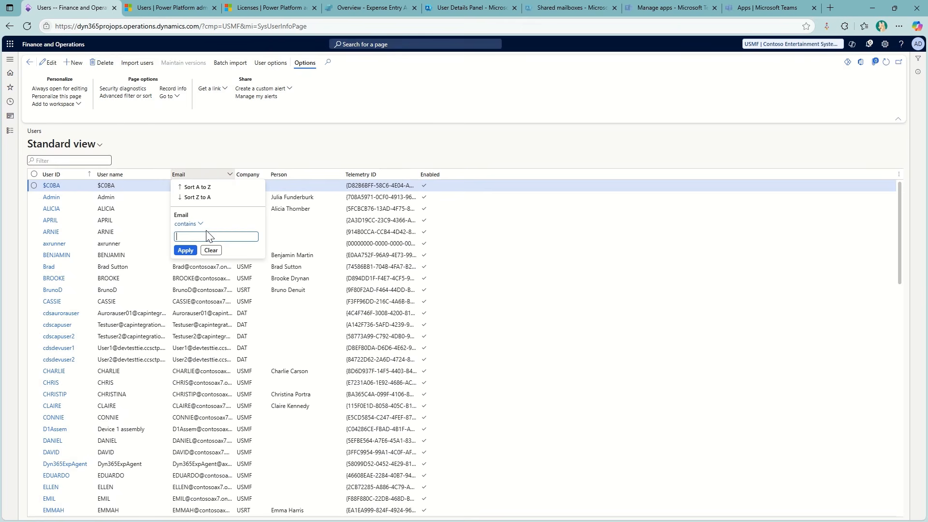
key("ctrl+v")
key("Return")
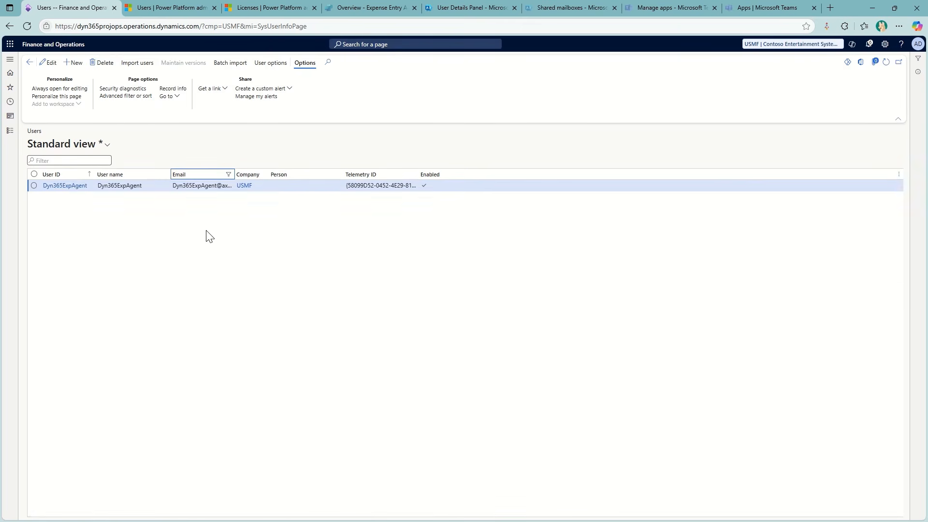
Assign the System administrator role to the expense agent user in Finance and Operations
left_click(68, 186)
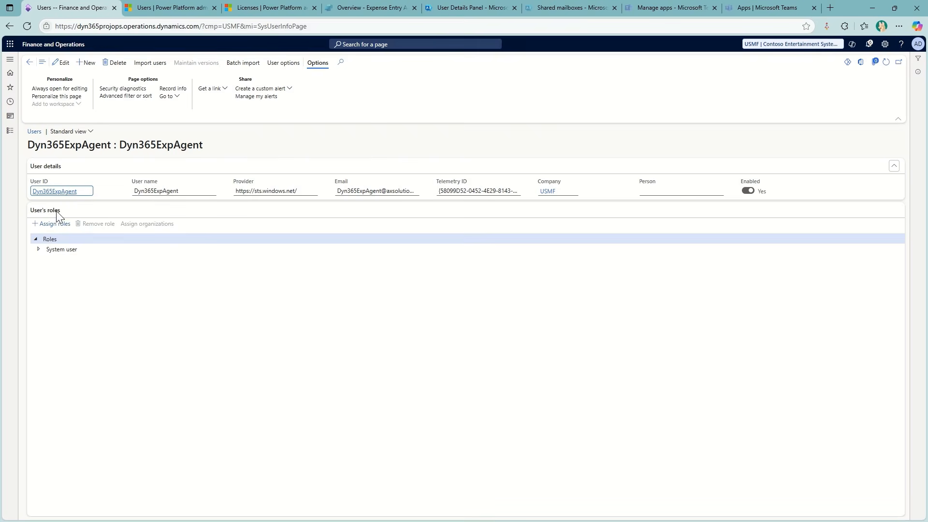
left_click(55, 224)
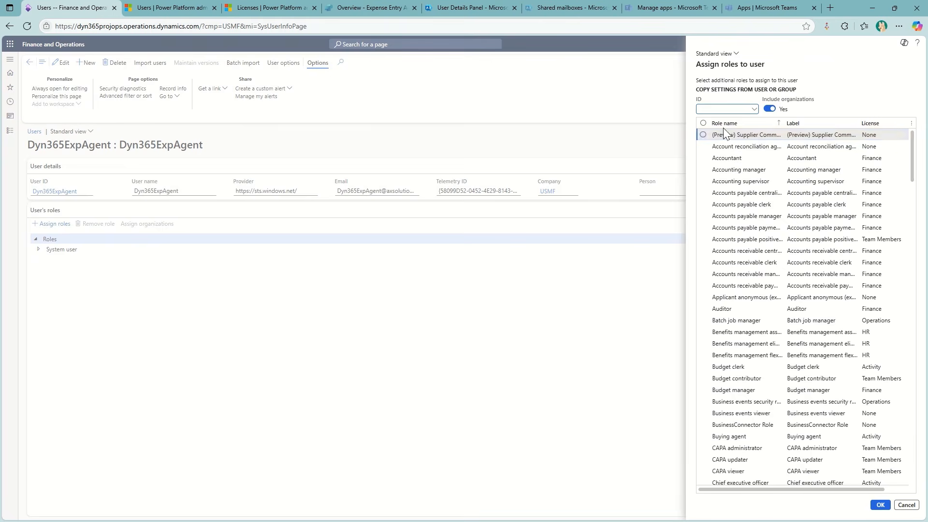
left_click(725, 123)
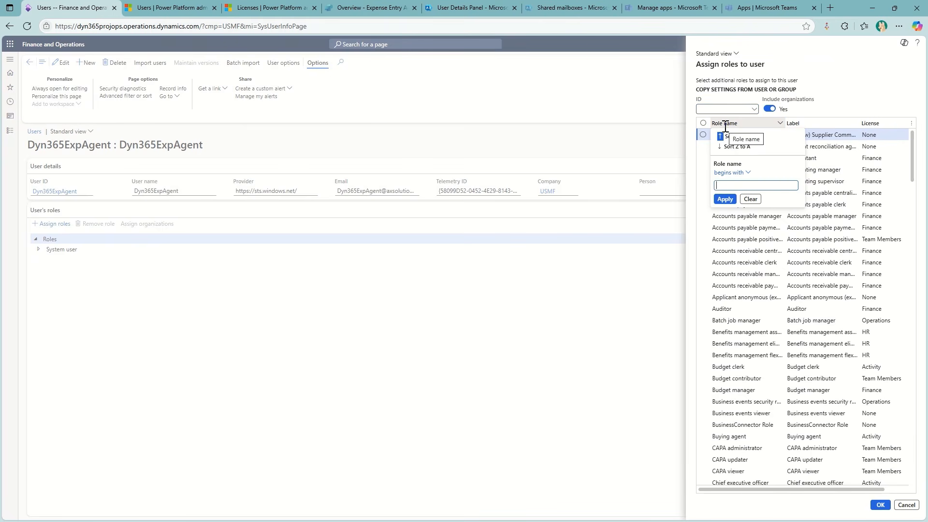
type("system adm")
key("Return")
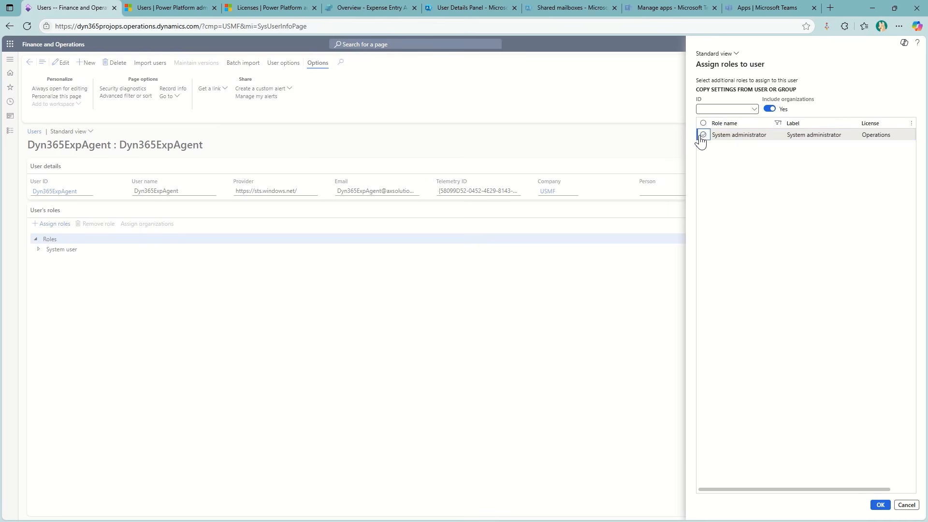
left_click(703, 134)
left_click(880, 505)
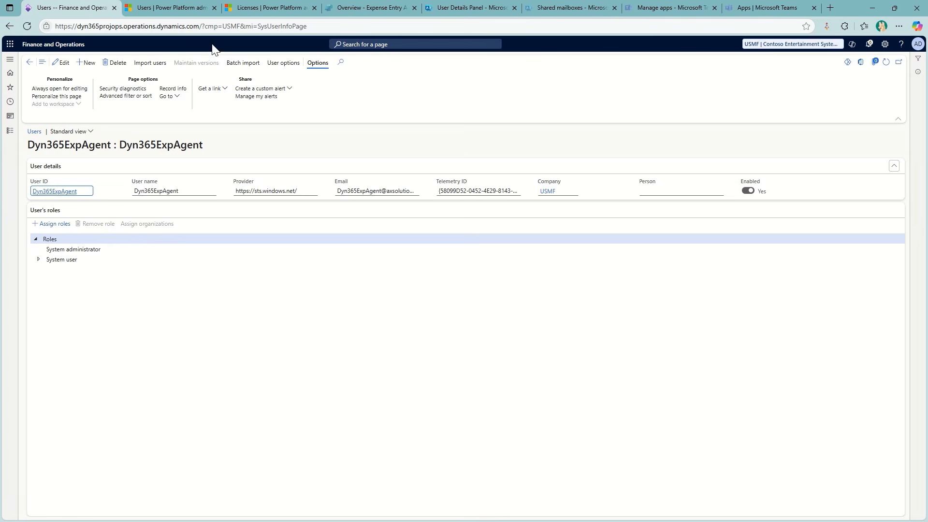
left_click(188, 11)
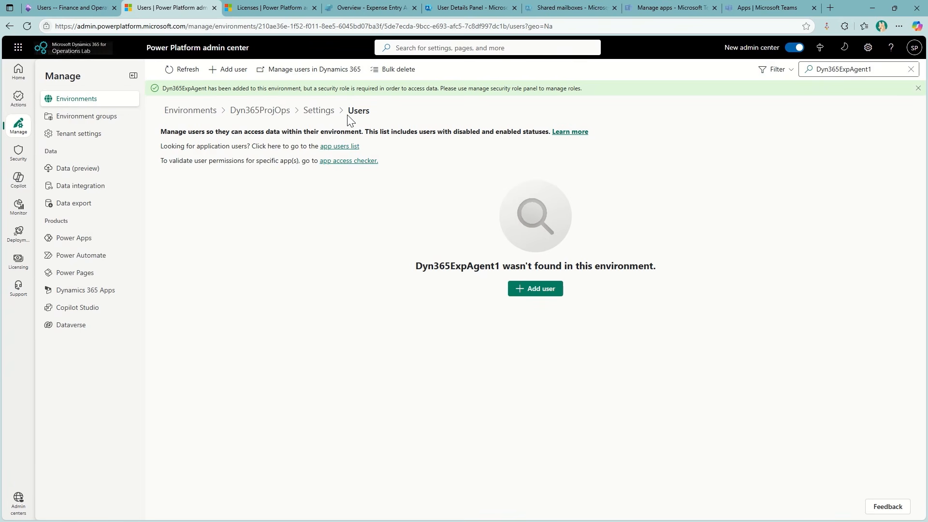
Add the expense agent user to the Dyn365ProjOps environment by its e-mail address
left_click(534, 292)
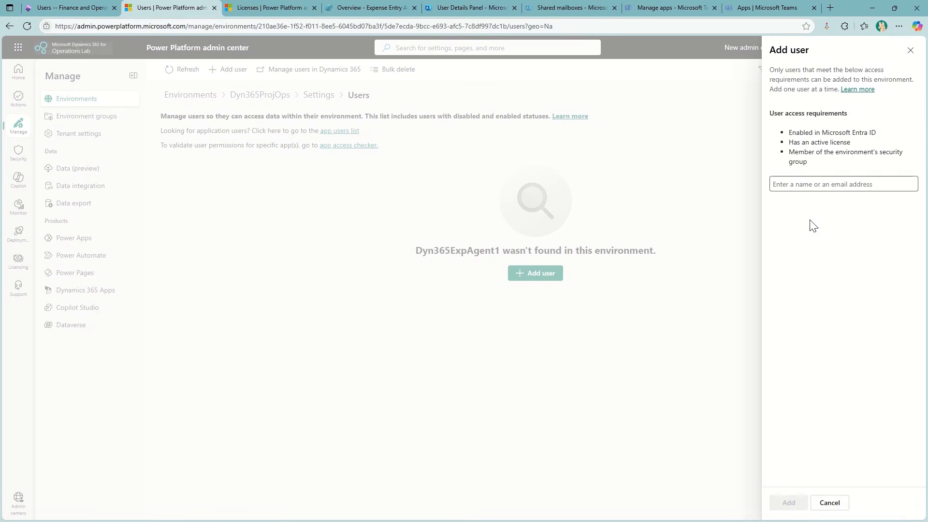
left_click(818, 185)
key("ctrl+v")
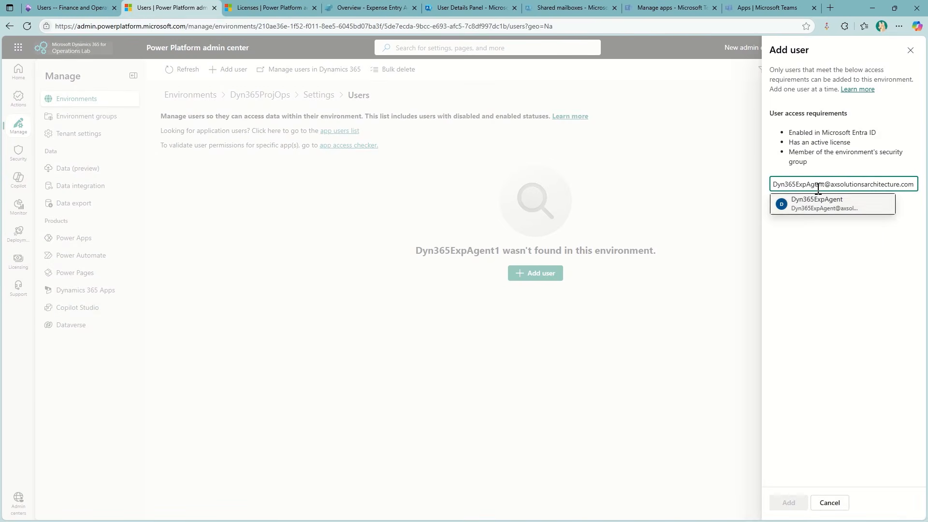
left_click(816, 205)
left_click(789, 503)
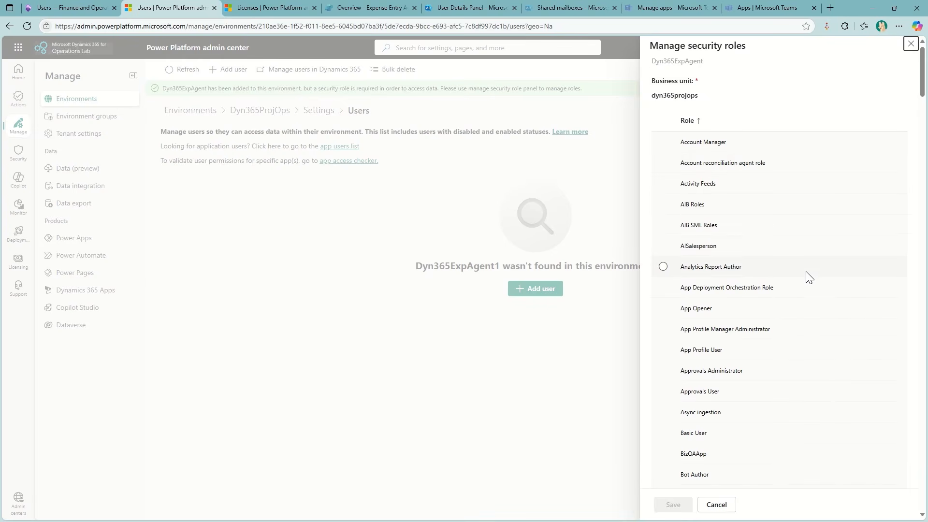
Go through the security roles for Expense AI Agent, Agent Configuration Manager and System Customizer
scroll(808, 276, "down", 12)
scroll(809, 277, "down", 20)
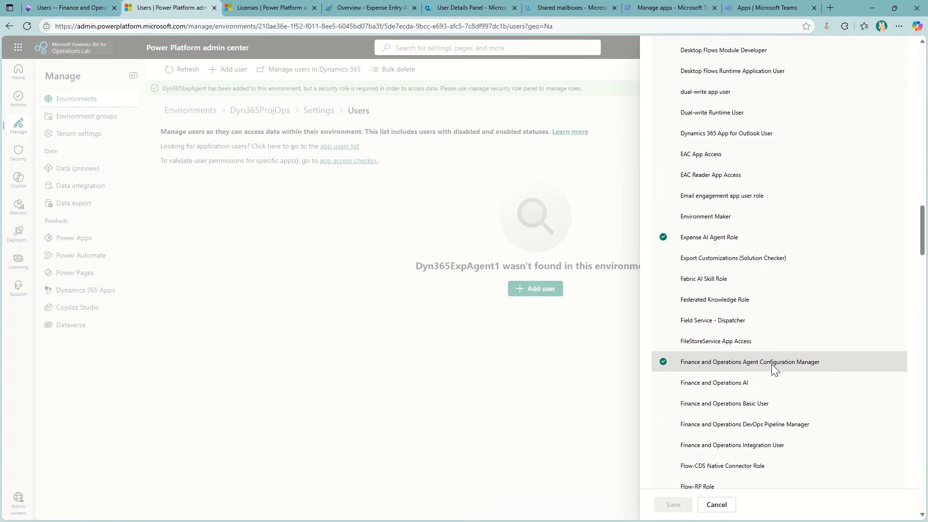
scroll(794, 290, "down", 20)
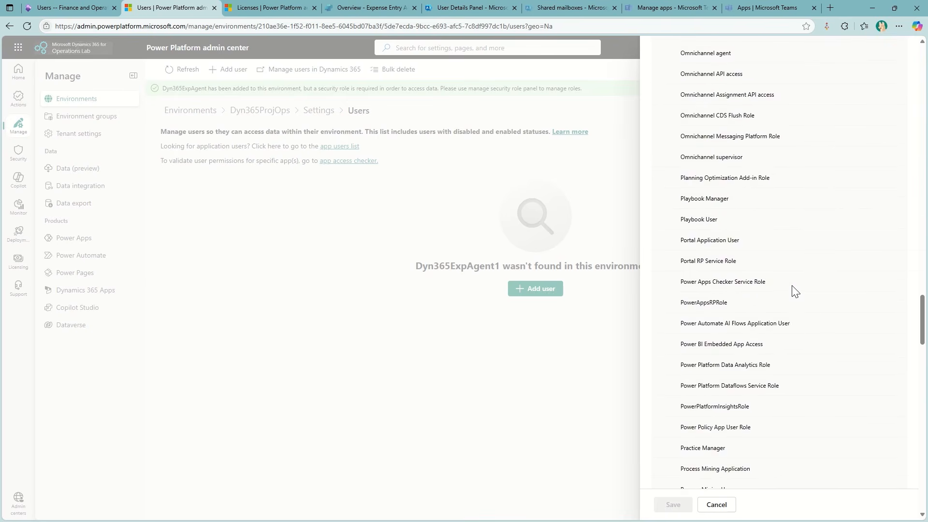
scroll(794, 291, "down", 15)
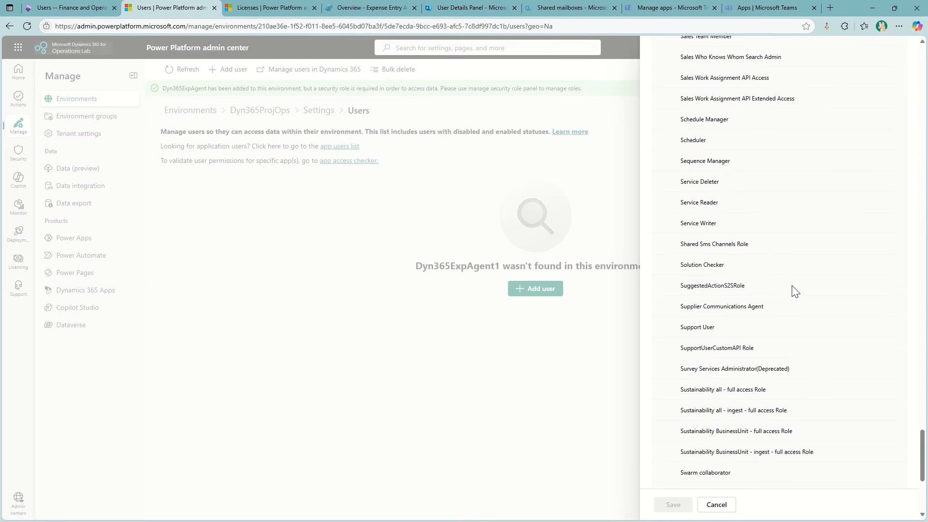
scroll(796, 290, "down", 5)
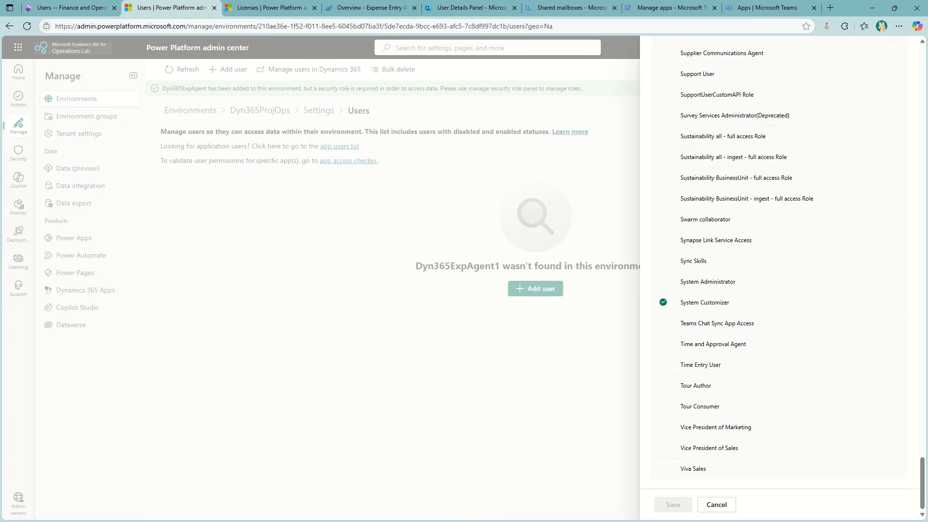
key("alt+Tab")
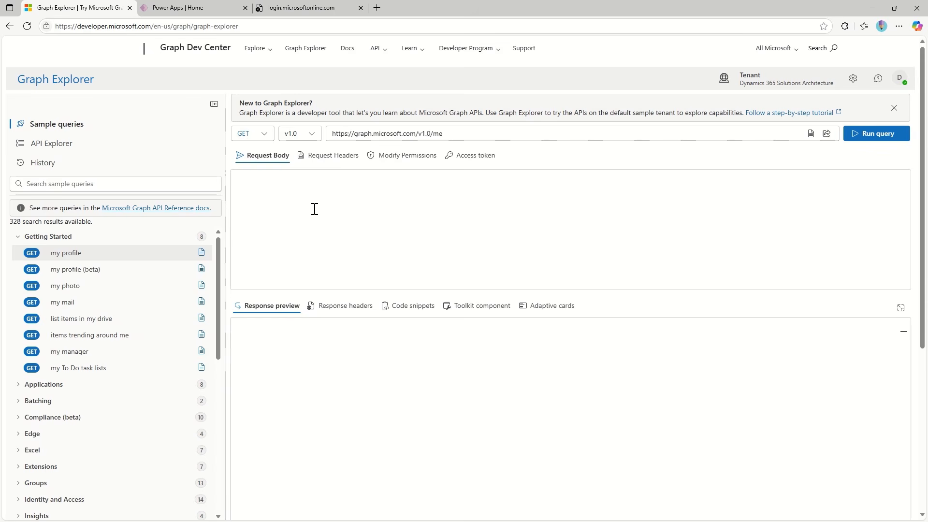
Search the Graph Explorer permissions for 'mail' and check the Mail permissions' consent status
left_click(899, 78)
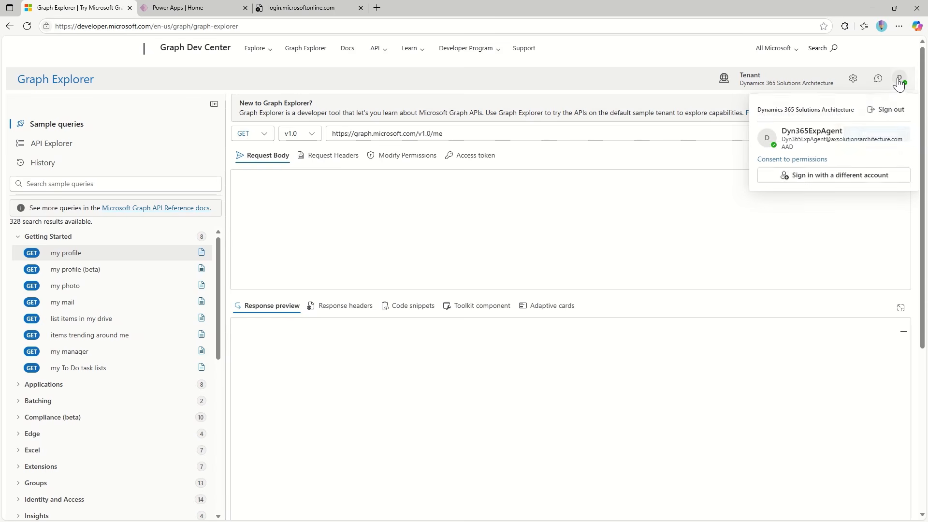
left_click(786, 162)
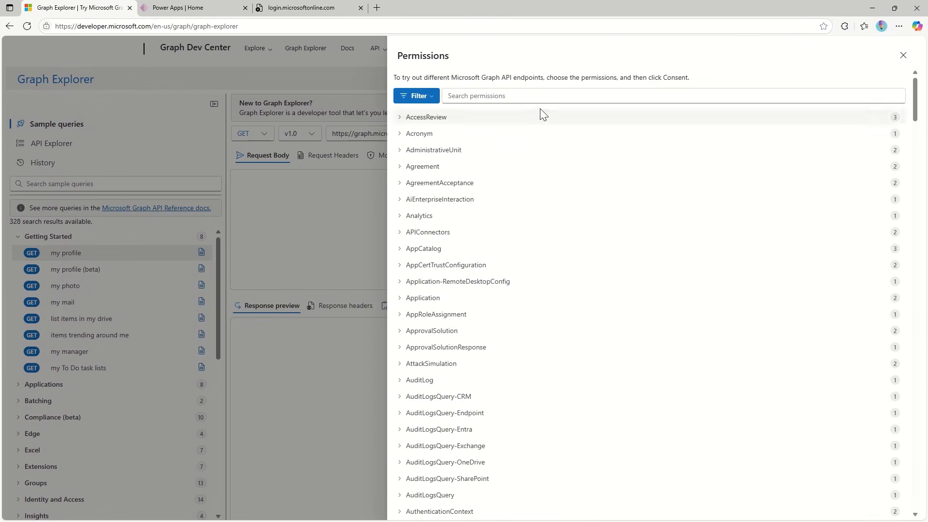
left_click(511, 97)
type("mail")
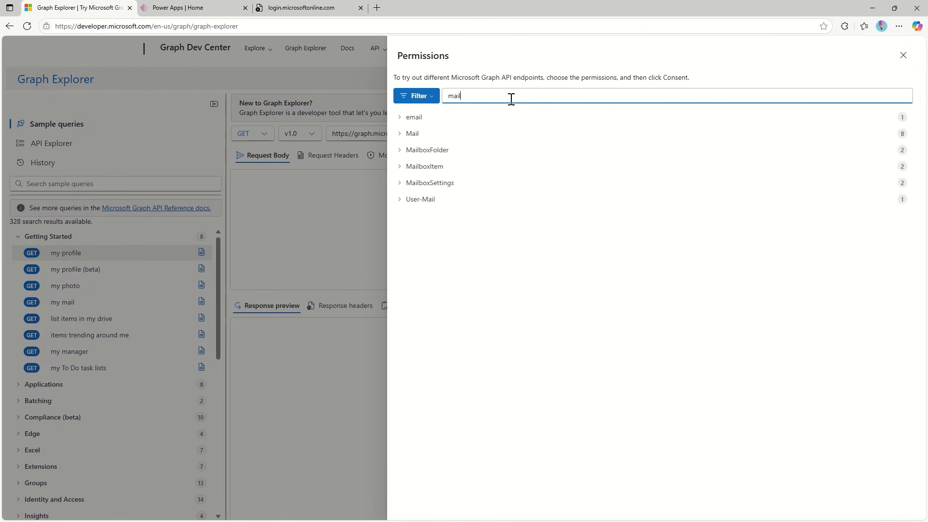
left_click(399, 135)
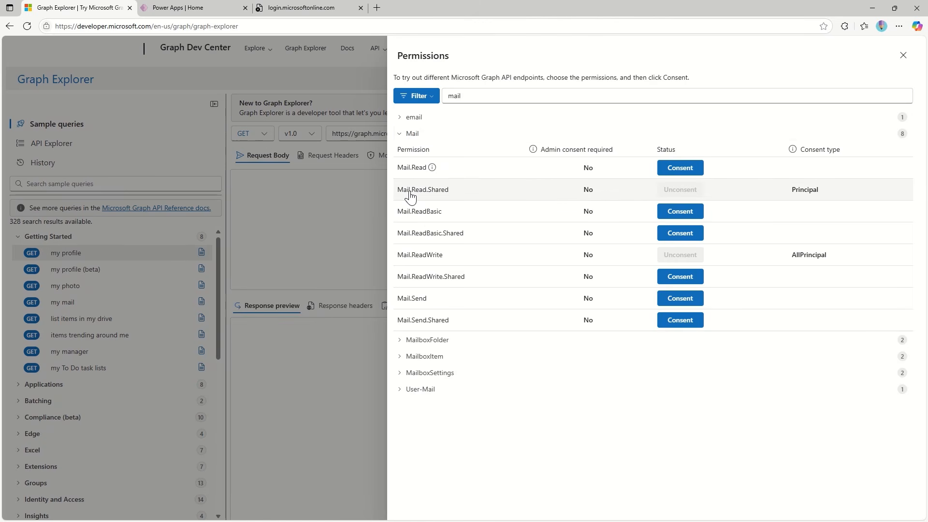
mouse_move(685, 189)
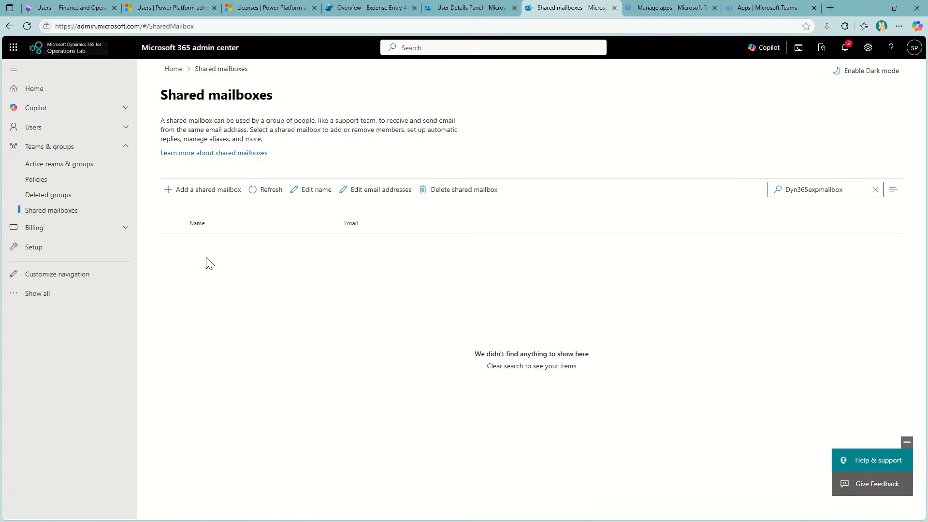
Create the shared mailbox Dyn365expmailbox on the axsolutionsarchitecture.com domain
left_click(215, 191)
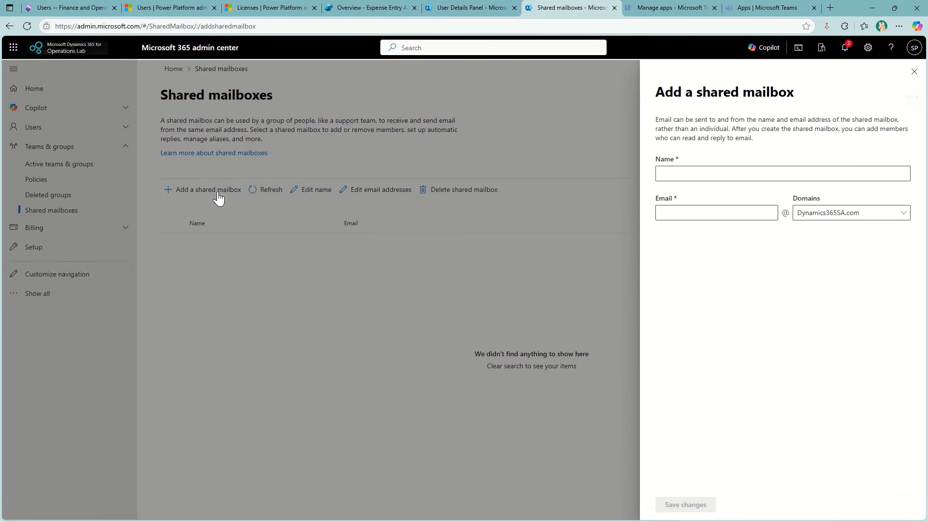
left_click(679, 173)
type("Dyn365expmailbox")
left_click(699, 213)
left_click(793, 216)
left_click(831, 246)
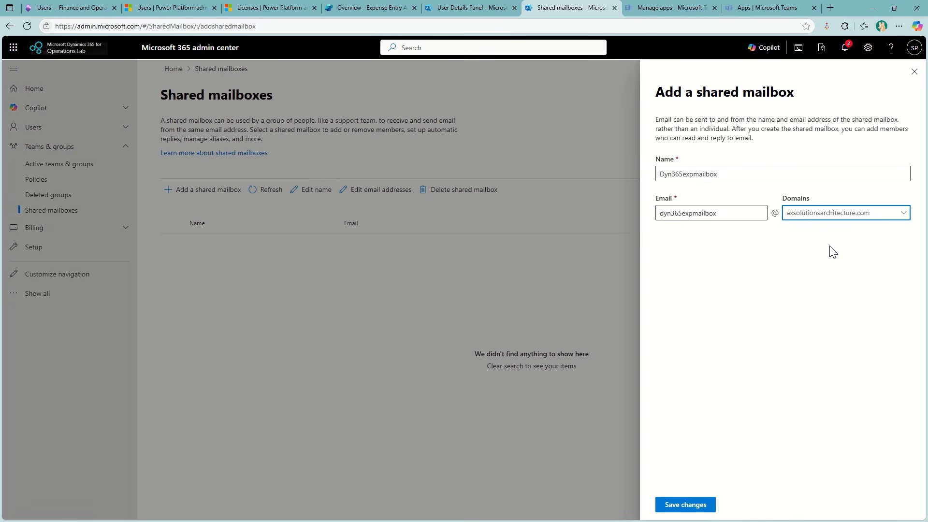
left_click(682, 504)
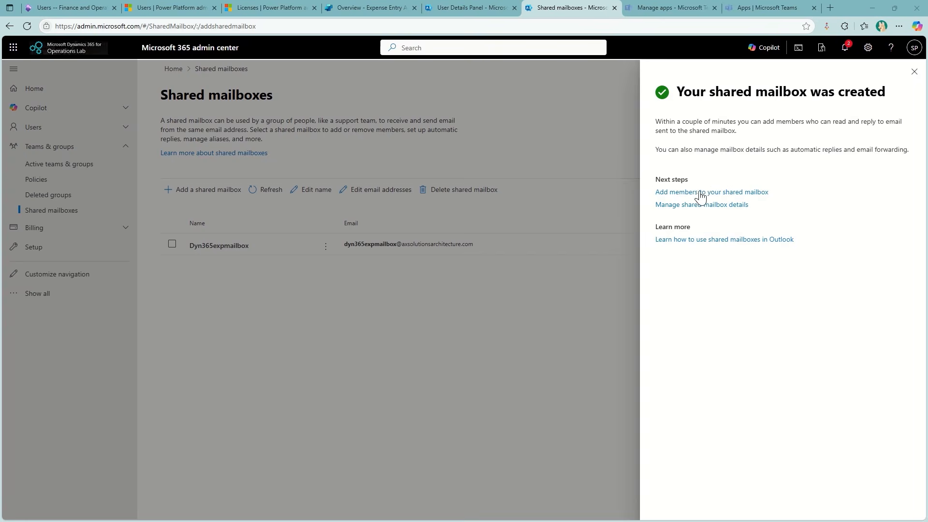
Add the expense agent user as a member of the shared mailbox
left_click(713, 193)
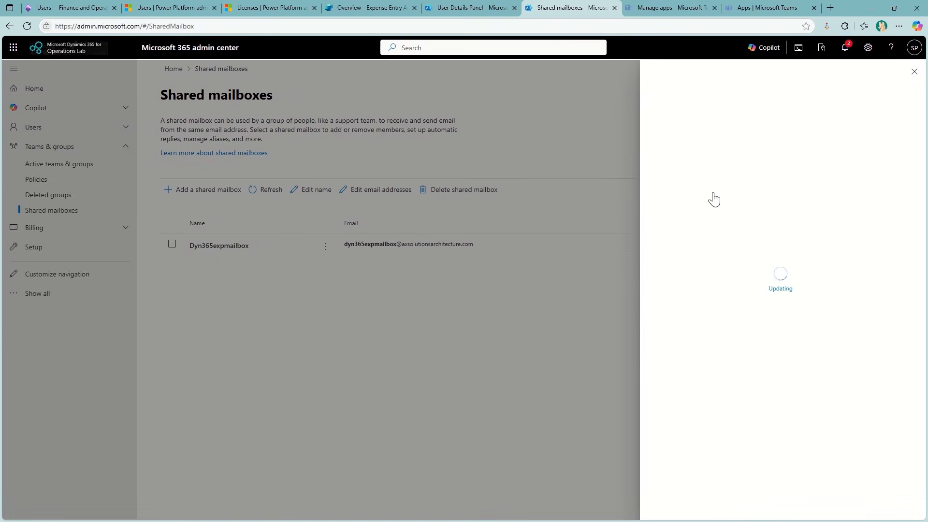
left_click(701, 116)
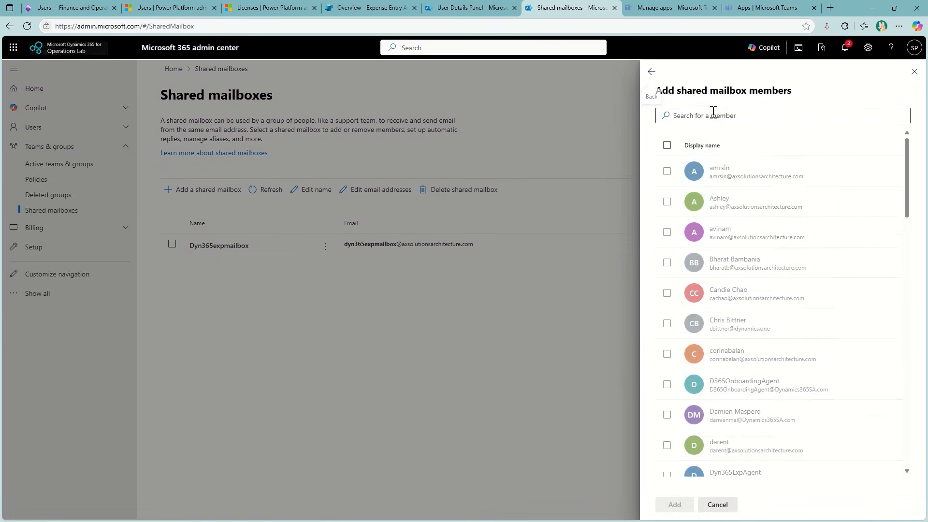
key("ctrl+v")
key("Return")
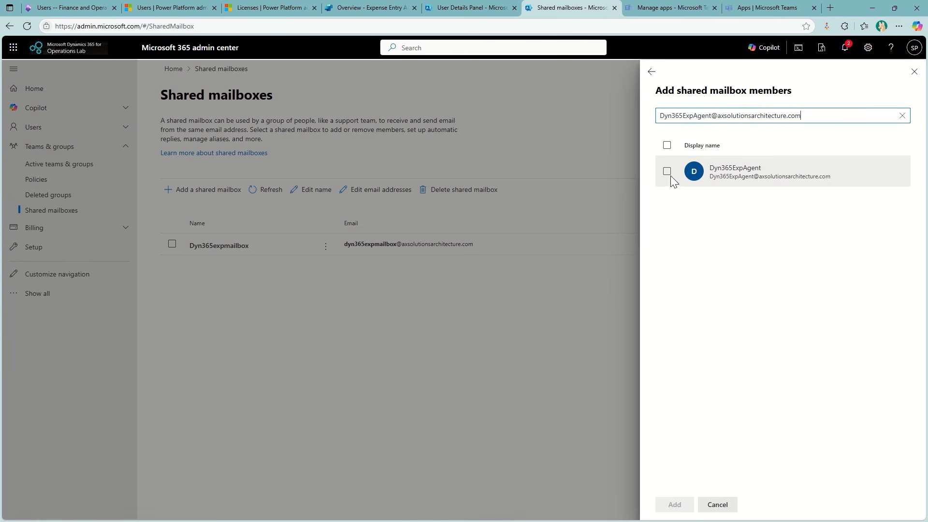
left_click(667, 172)
left_click(674, 504)
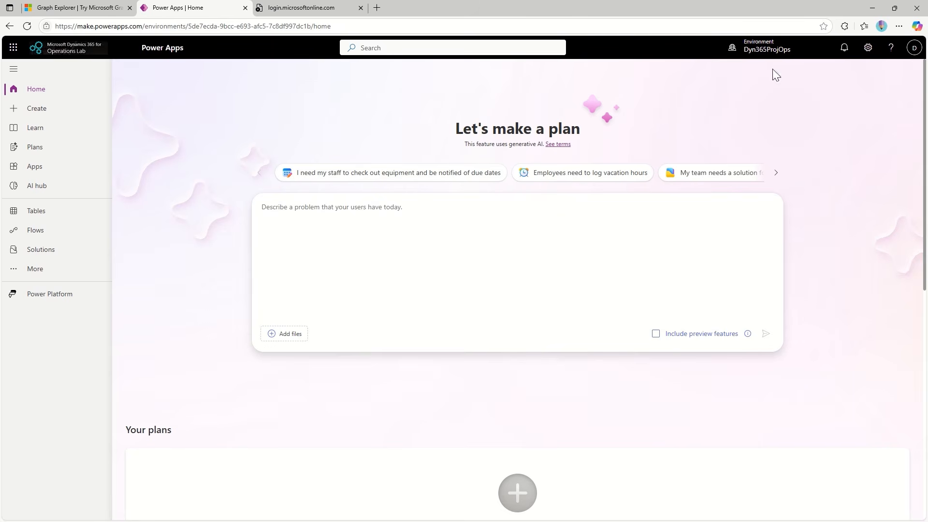
Create a Microsoft Dataverse connection with OAuth, signing in as the agent account
mouse_move(770, 57)
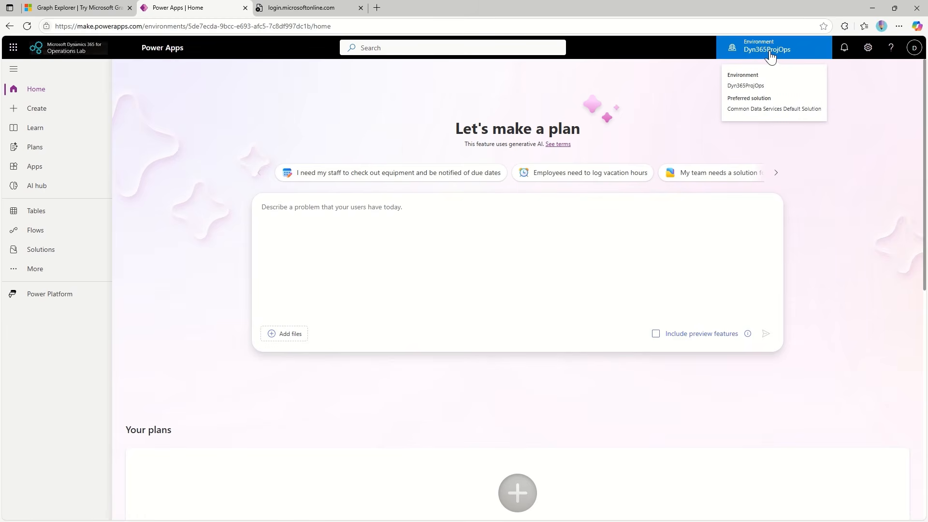
left_click(40, 275)
left_click(162, 438)
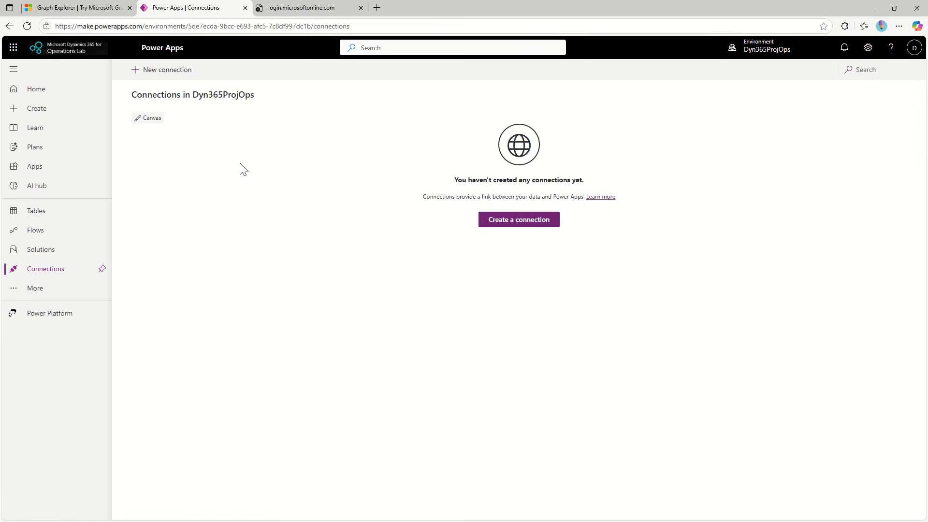
left_click(165, 71)
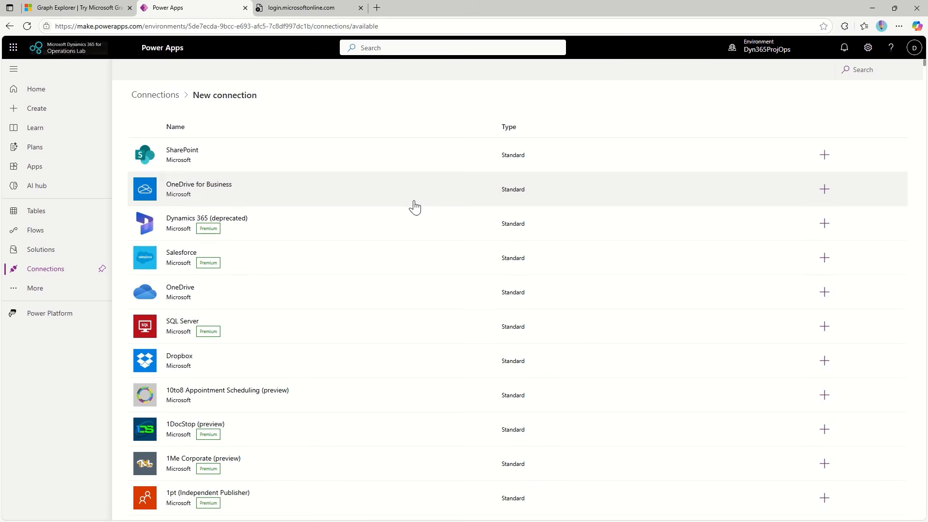
left_click(869, 69)
type("Microsoft Dataverse")
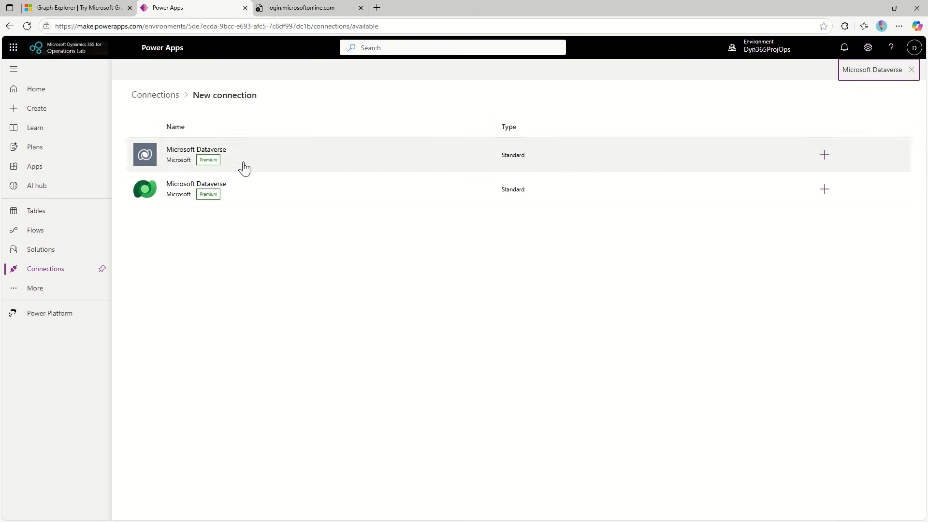
left_click(184, 196)
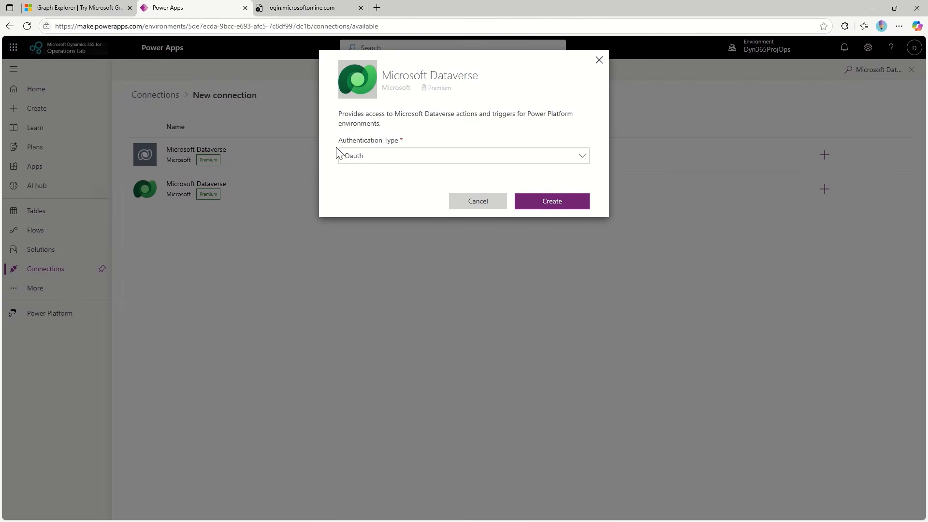
left_click(565, 210)
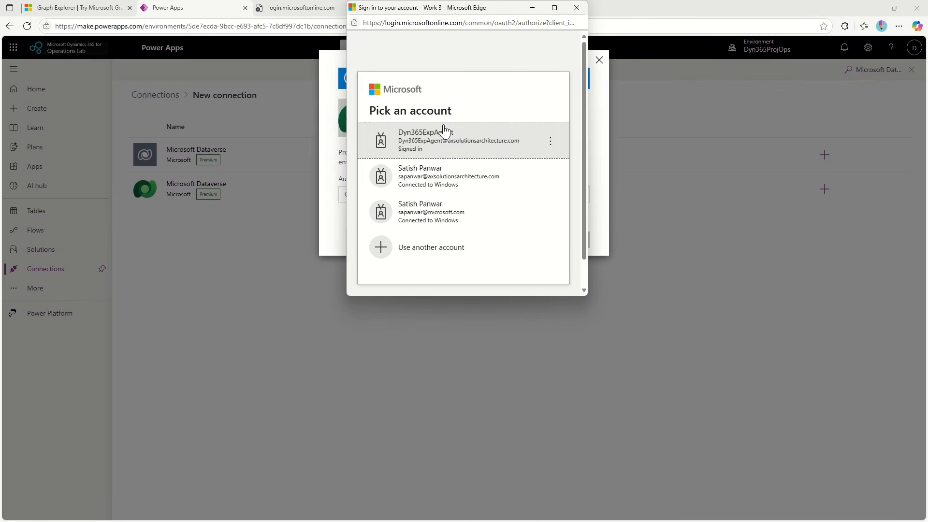
left_click(443, 133)
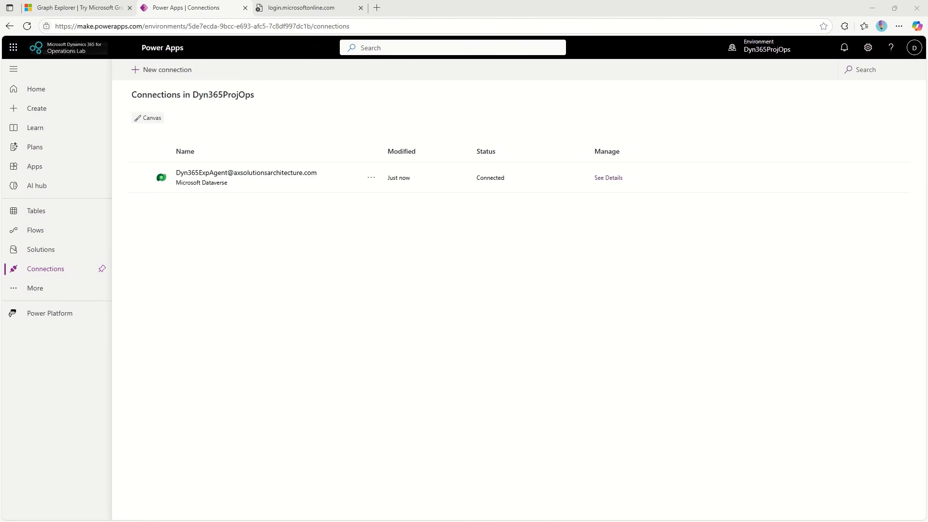
Create the Office 365 Outlook connection, signing in as the agent account
left_click(166, 79)
left_click(876, 72)
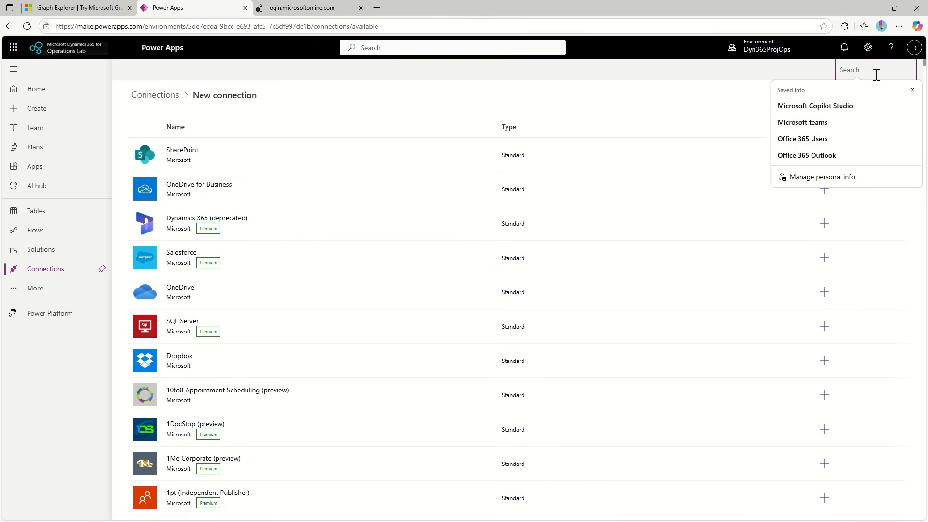
left_click(807, 155)
left_click(213, 151)
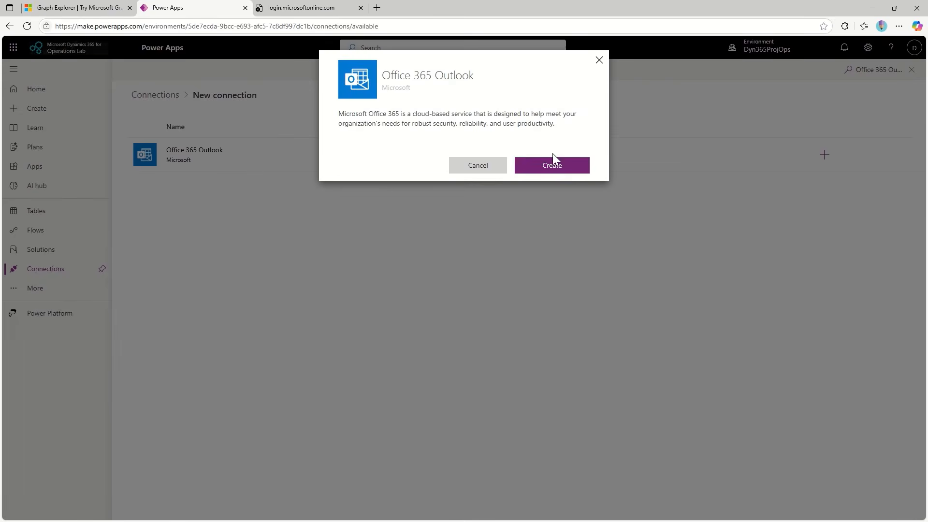
left_click(555, 164)
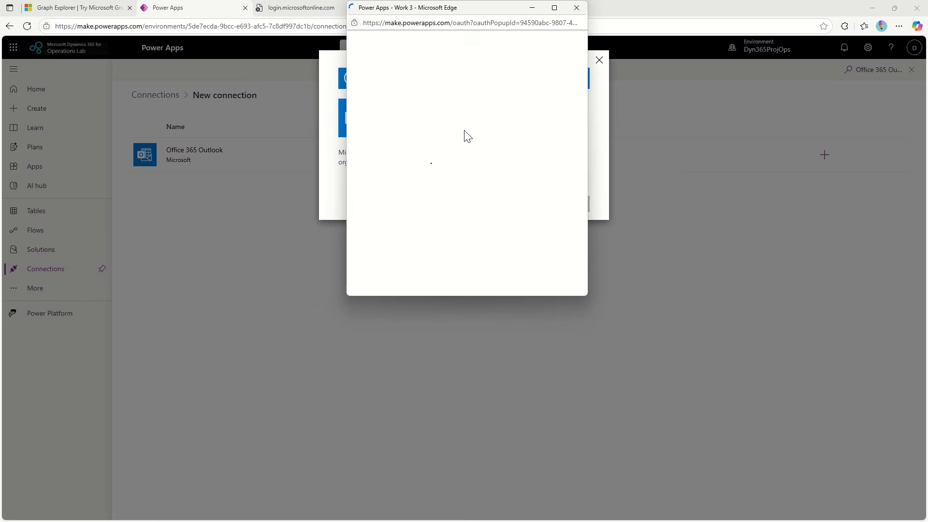
left_click(467, 135)
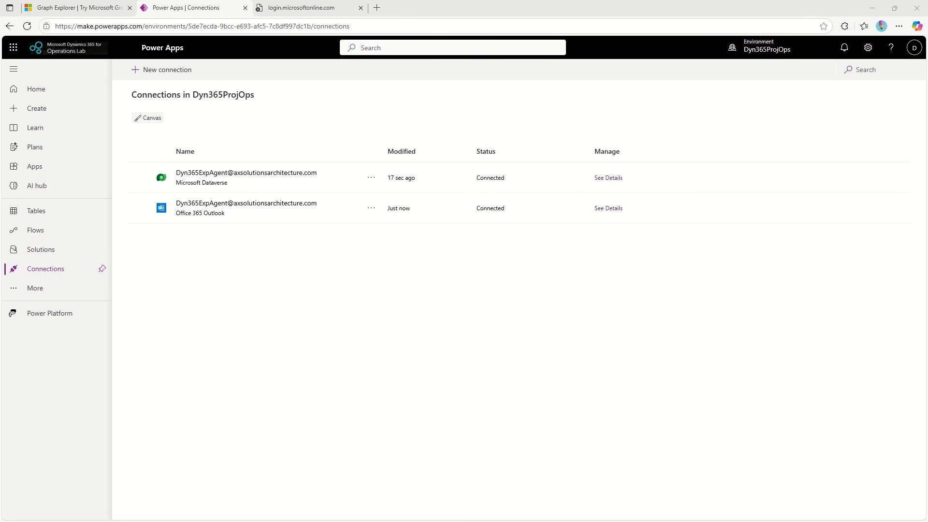
Create the Office 365 Users connection, signing in as the agent account
left_click(175, 71)
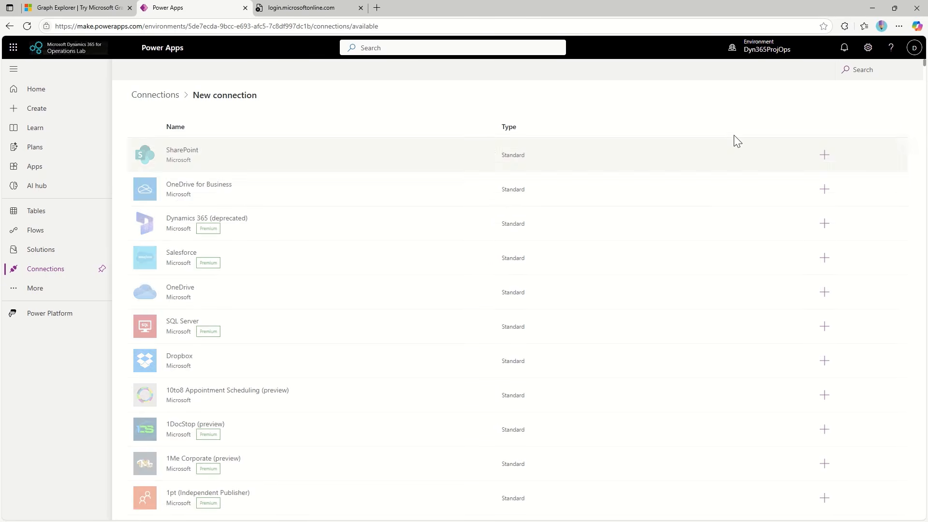
left_click(878, 69)
left_click(807, 110)
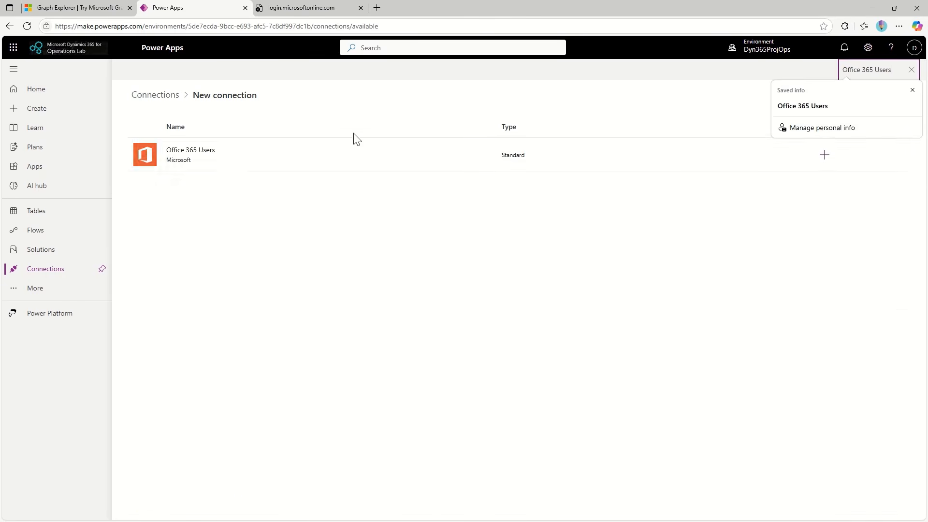
left_click(184, 157)
left_click(542, 189)
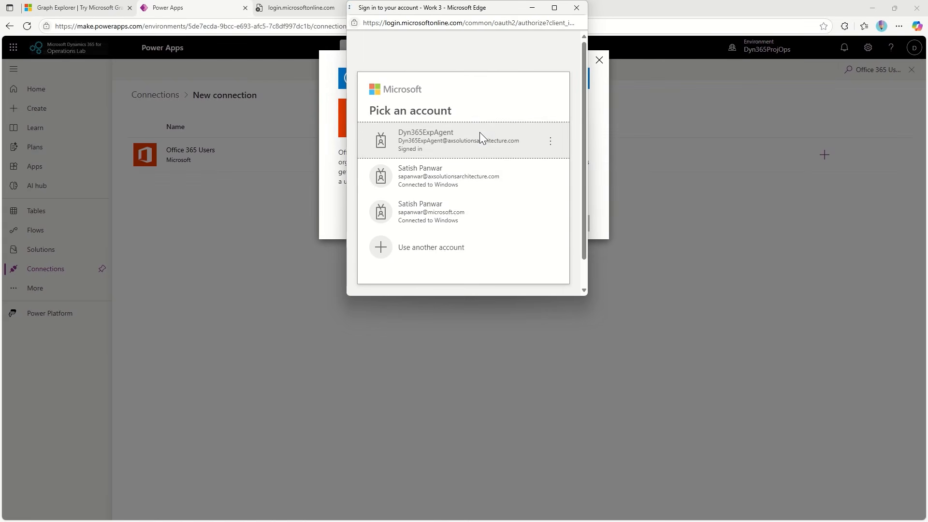
left_click(481, 138)
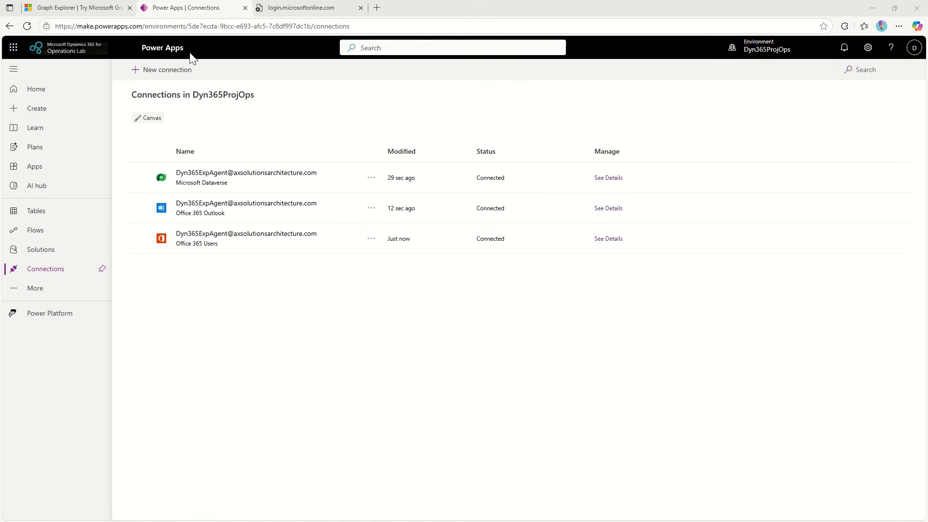
left_click(165, 70)
Create the Microsoft Teams connection, signing in as the agent account
left_click(853, 70)
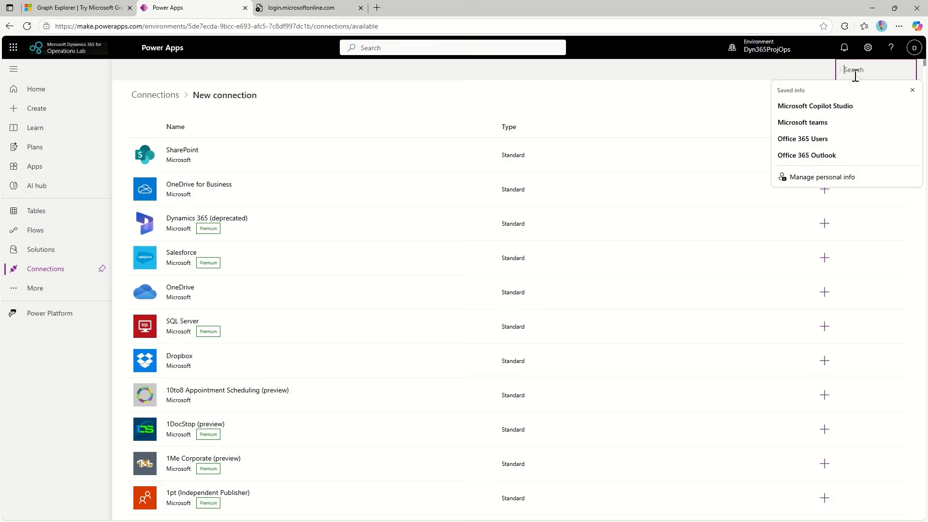
type("Microsoft teams")
left_click(199, 185)
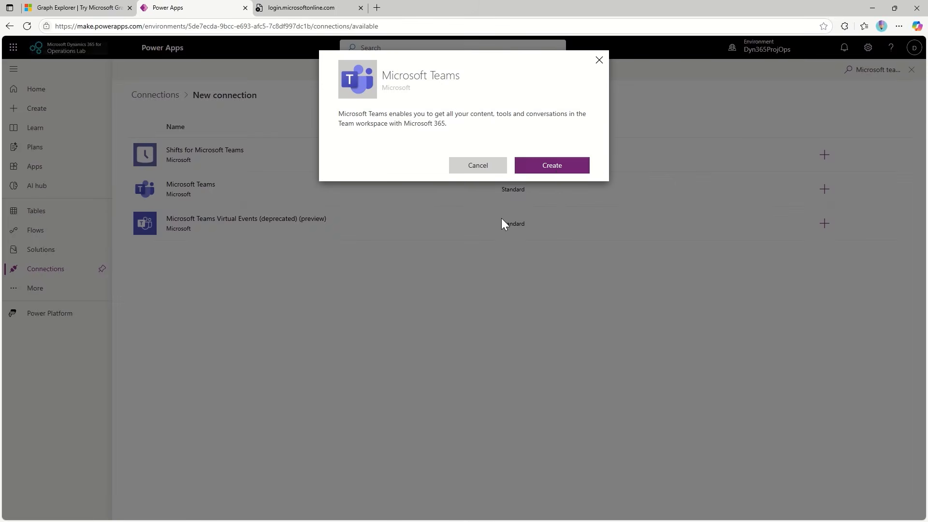
left_click(538, 166)
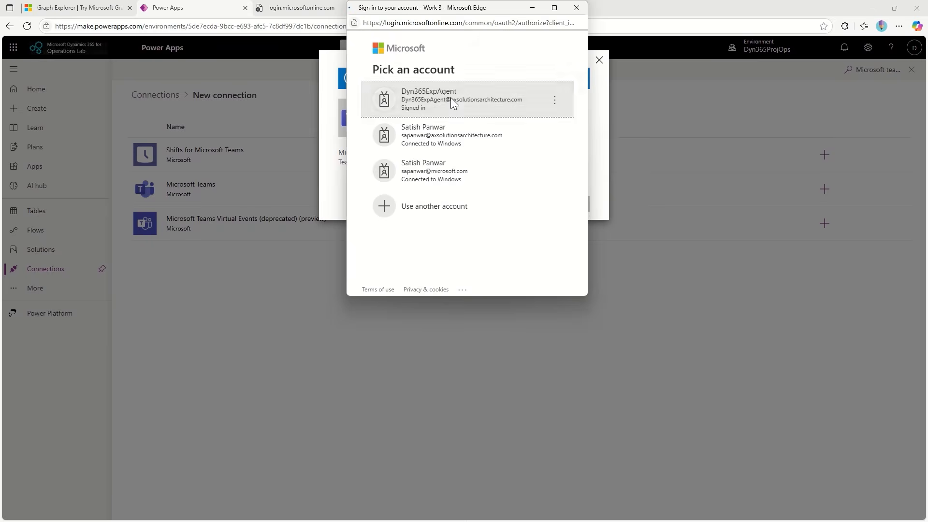
left_click(451, 97)
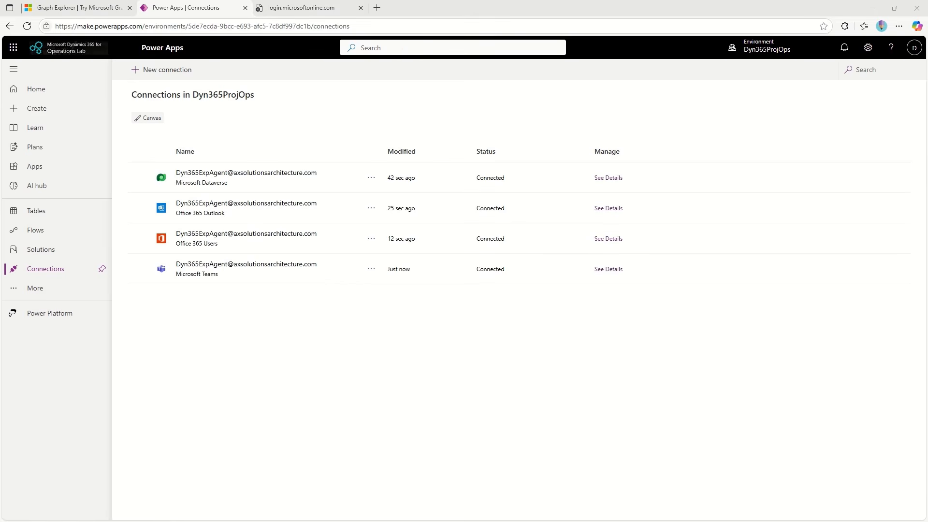
Create the Microsoft Copilot Studio connection, signing in as the agent account
left_click(173, 75)
left_click(862, 71)
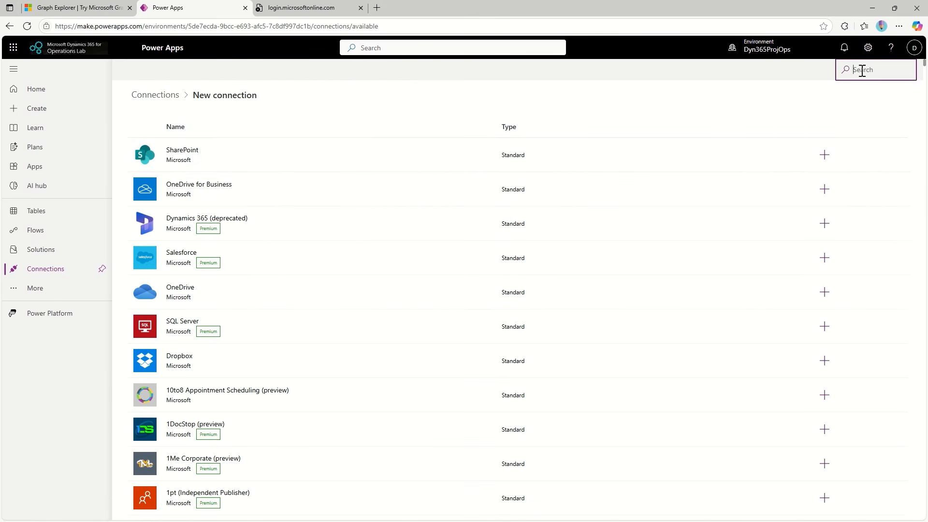
type("Microsoft Copilot Studio")
left_click(211, 152)
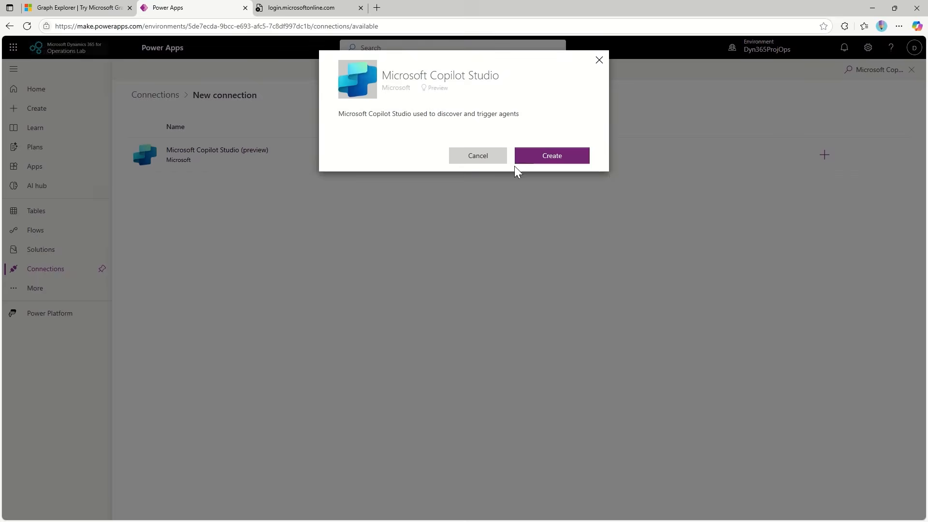
left_click(549, 156)
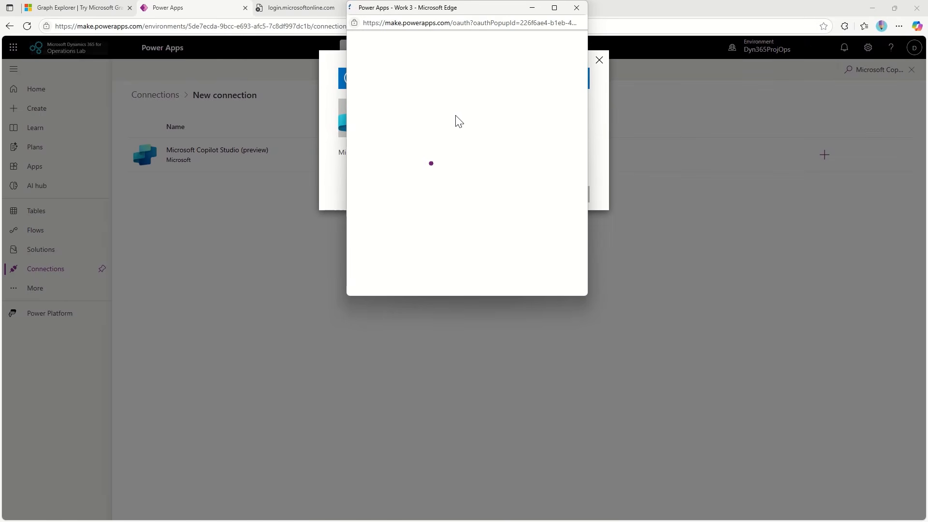
left_click(462, 97)
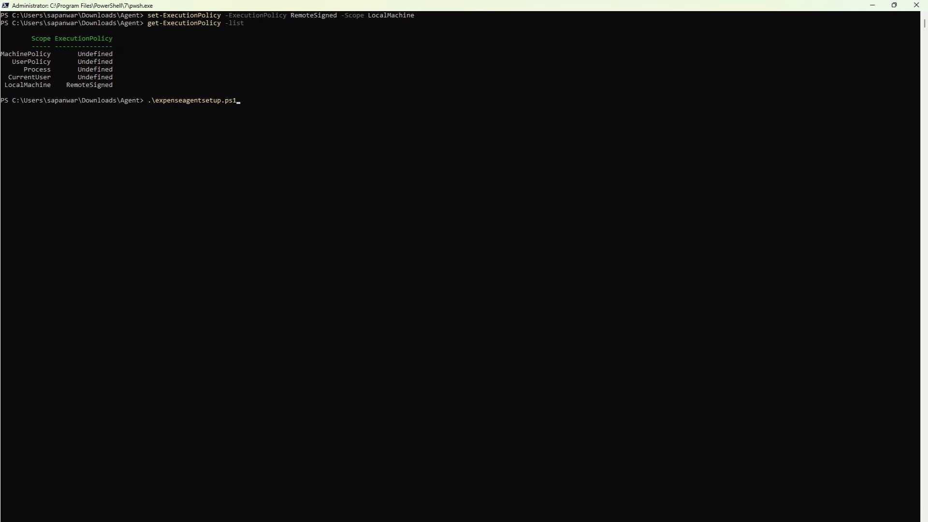
Run the expense agent setup script and supply the Dataverse environment ID
left_click(301, 103)
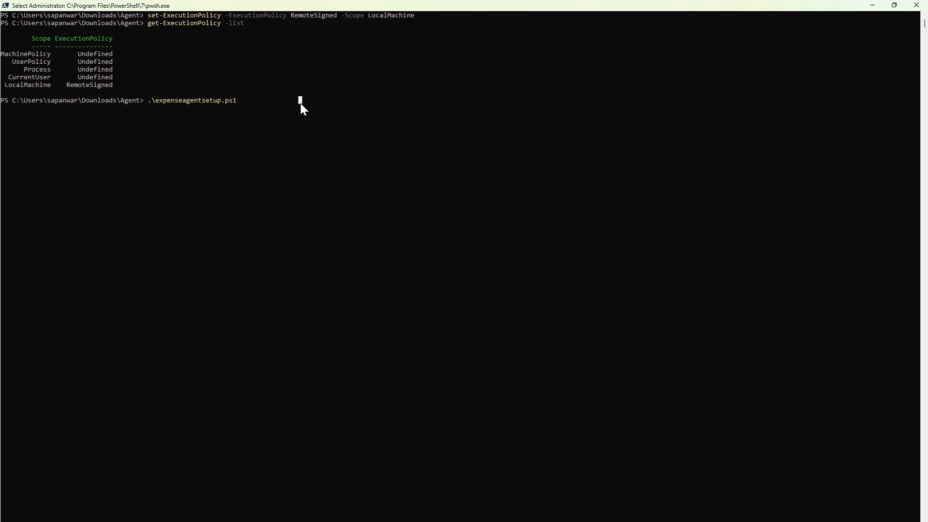
key("Escape")
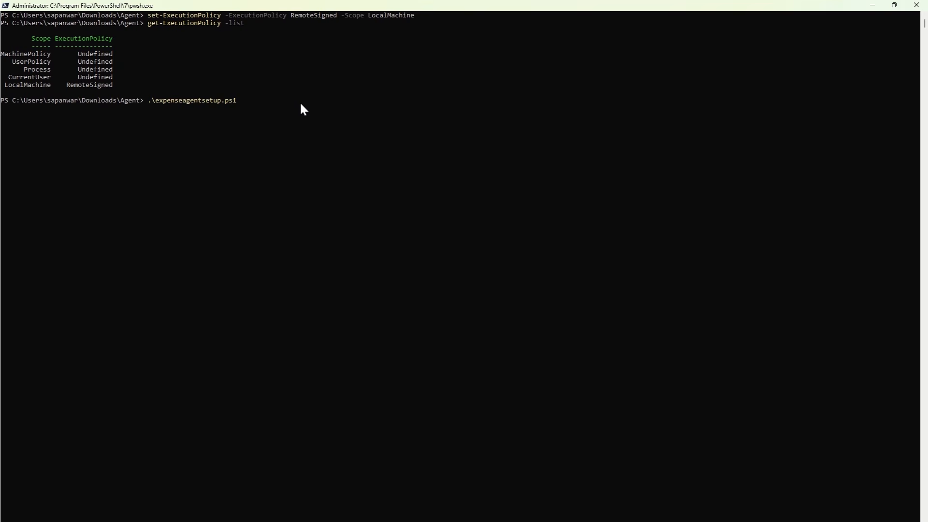
key("Return")
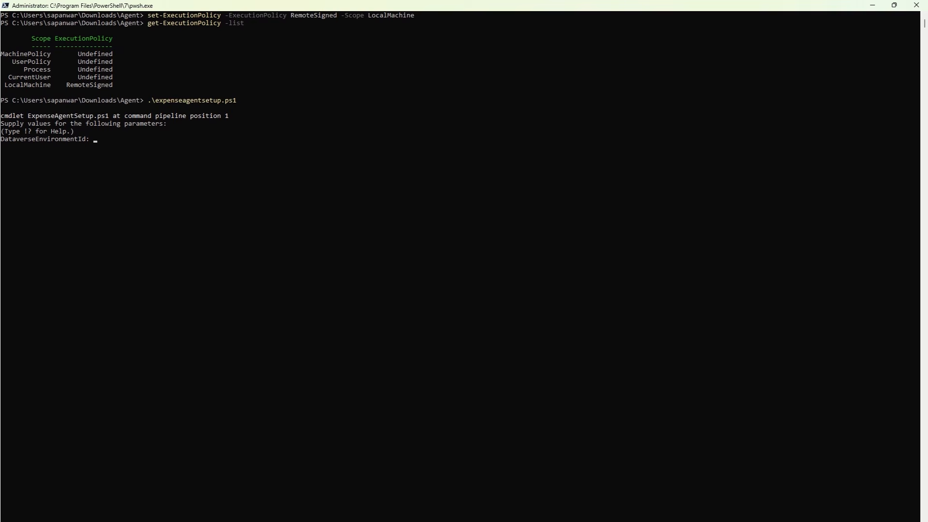
key("alt+Tab")
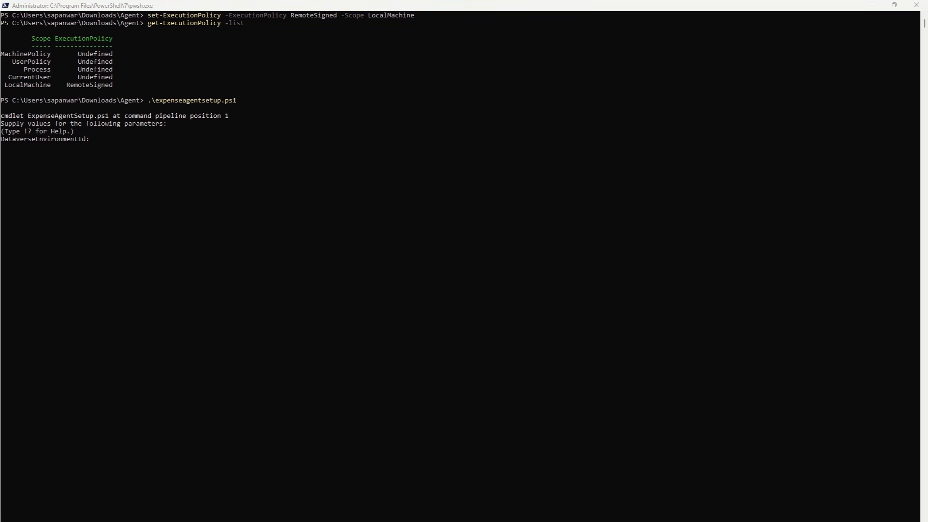
left_click(112, 140)
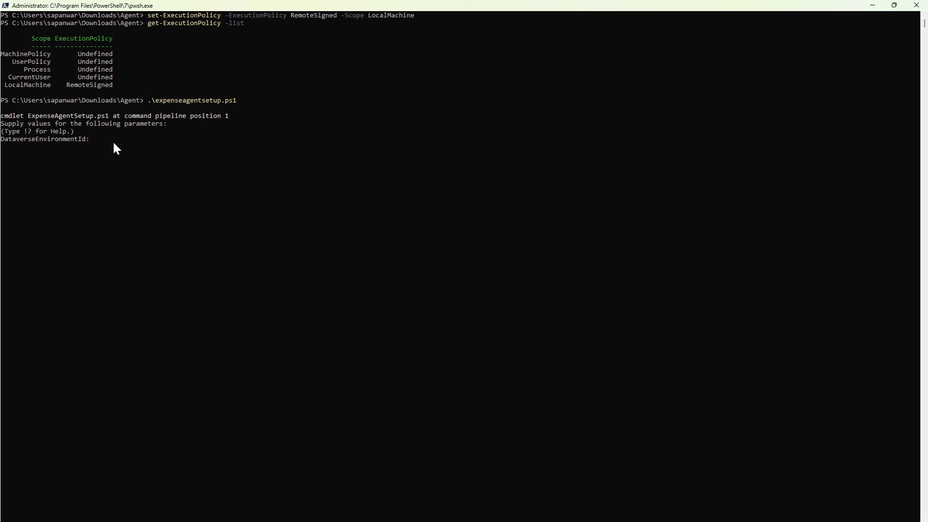
type("5de7ecda-9bcc-e693-afc5-7c8df997dc1b")
key("Return")
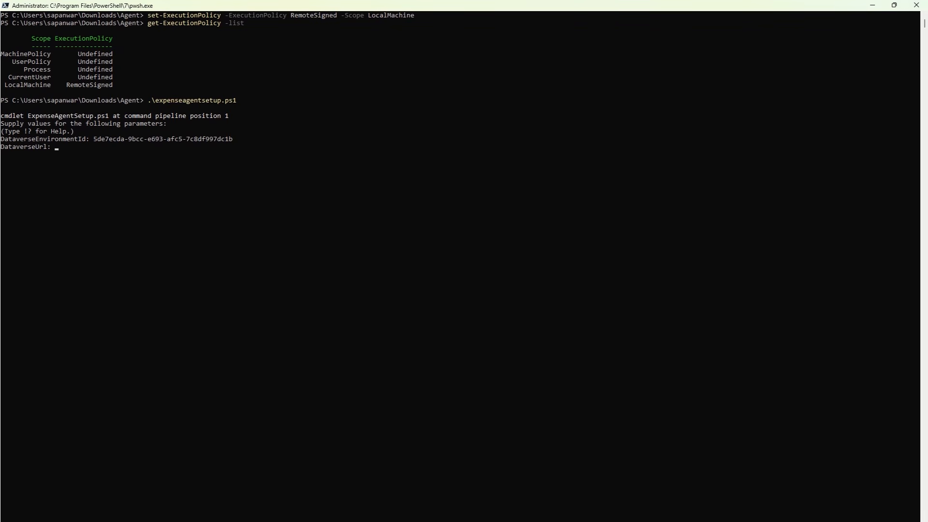
key("alt+Tab")
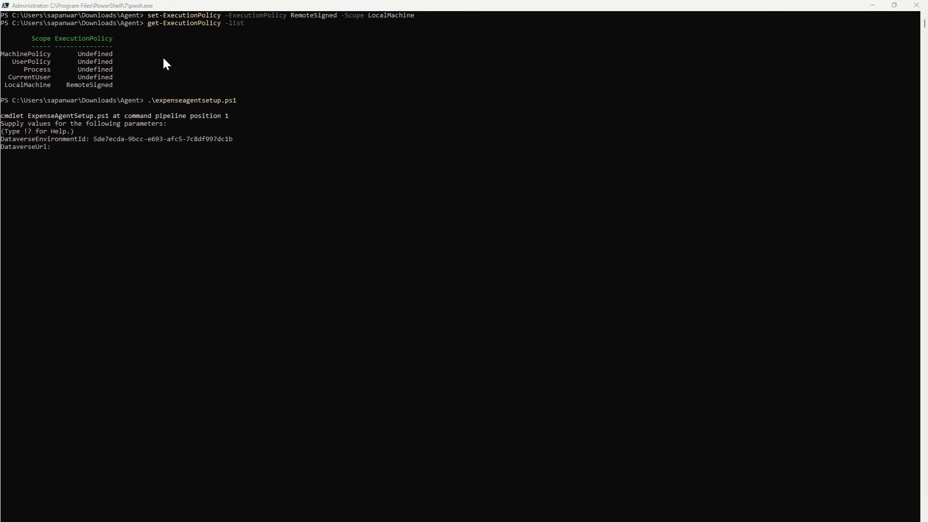
left_click(79, 150)
type("https://dyn365projops.crm.dynamics.com")
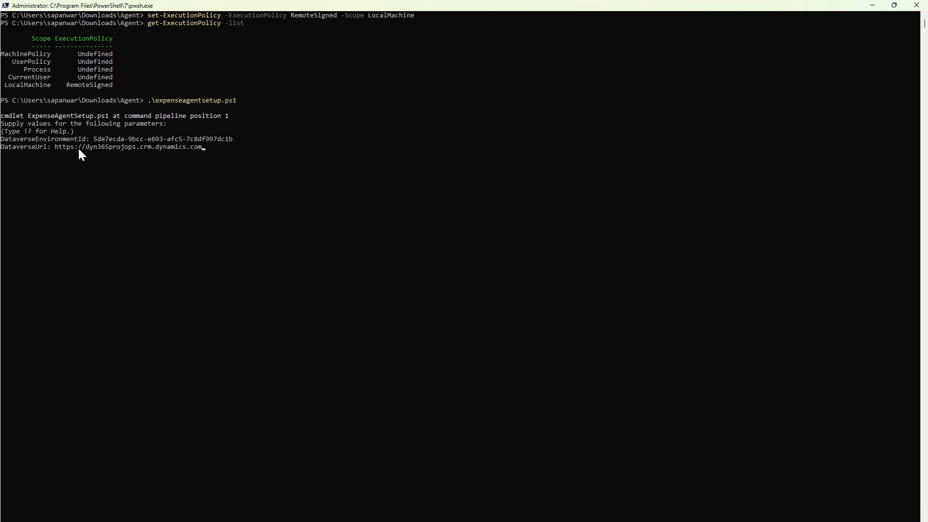
key("Return")
key("alt+Tab")
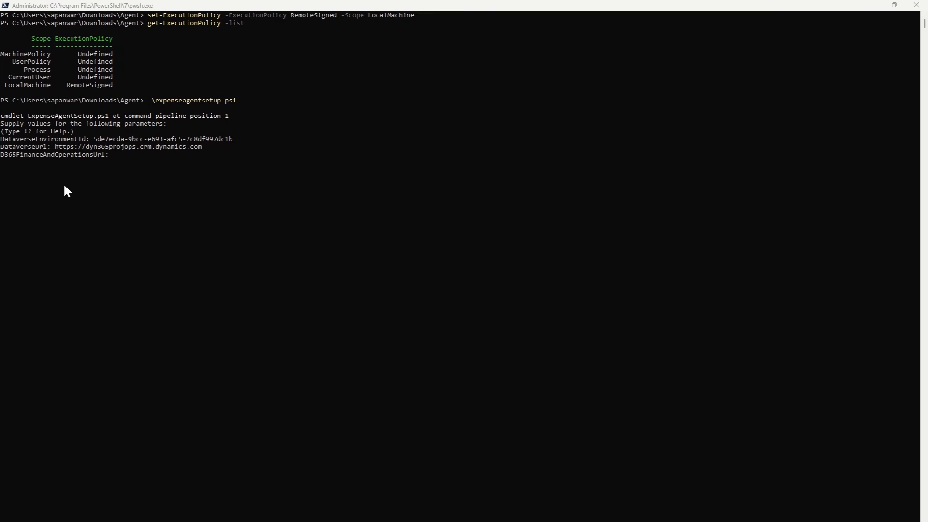
Supply the Finance and Operations URL, Inbox as Outlook folder, and the shared mailbox address
left_click(126, 157)
type("https://dyn365projops.operations.dynamics.com")
key("Return")
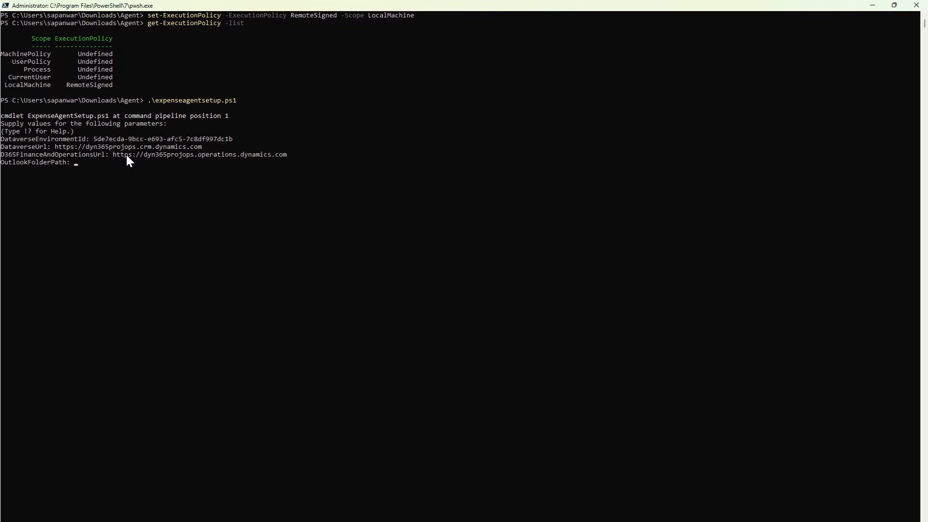
key("alt+Tab")
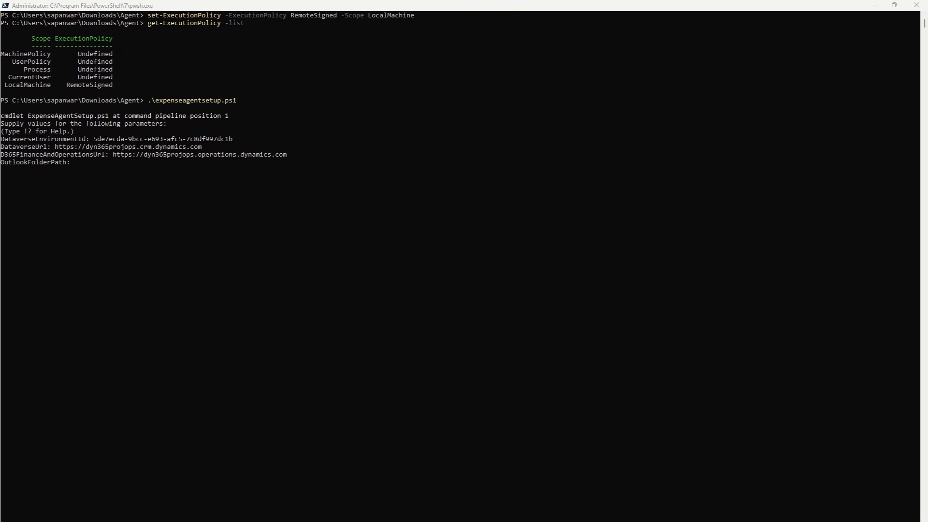
left_click(137, 168)
type("Inbox")
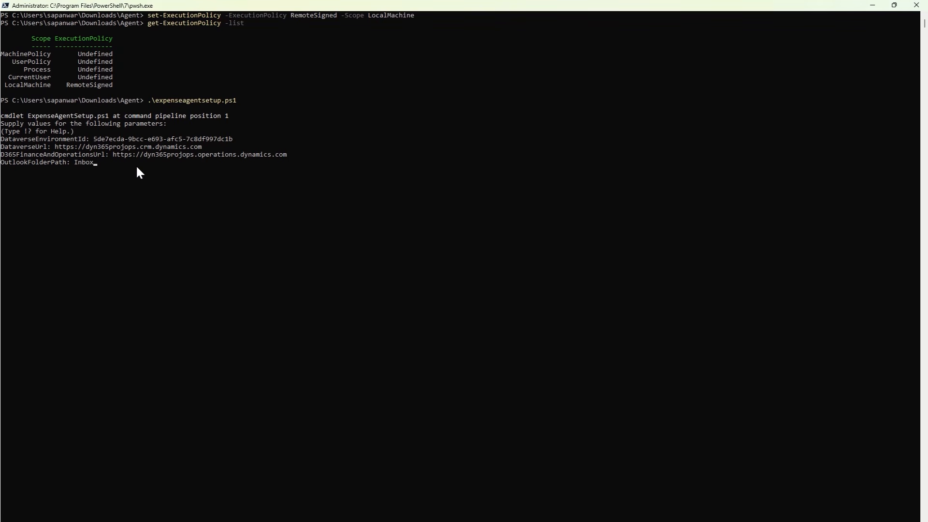
key("Return")
key("alt+Tab")
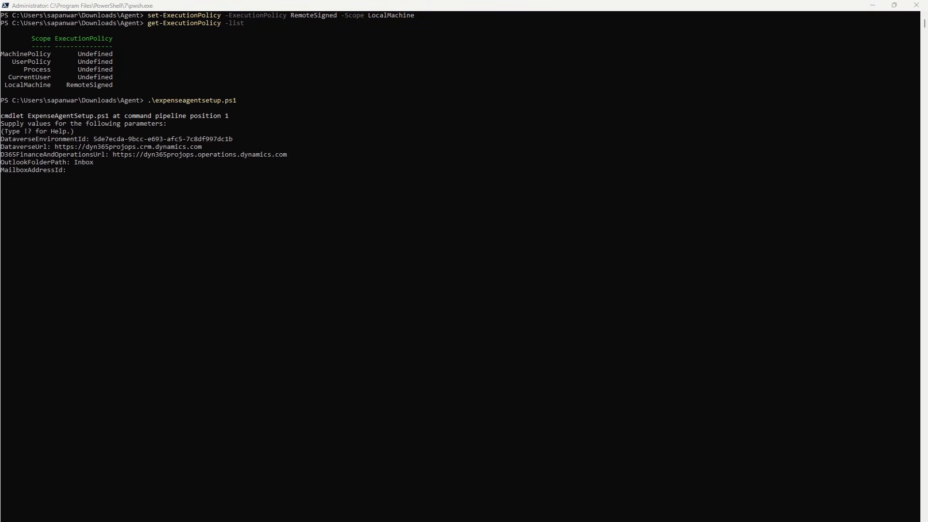
left_click(145, 200)
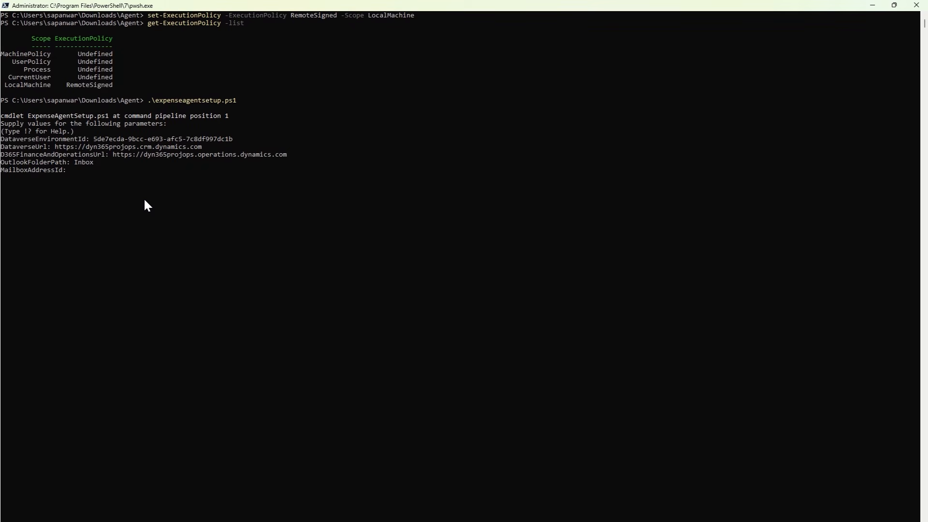
key("ctrl+v")
key("Return")
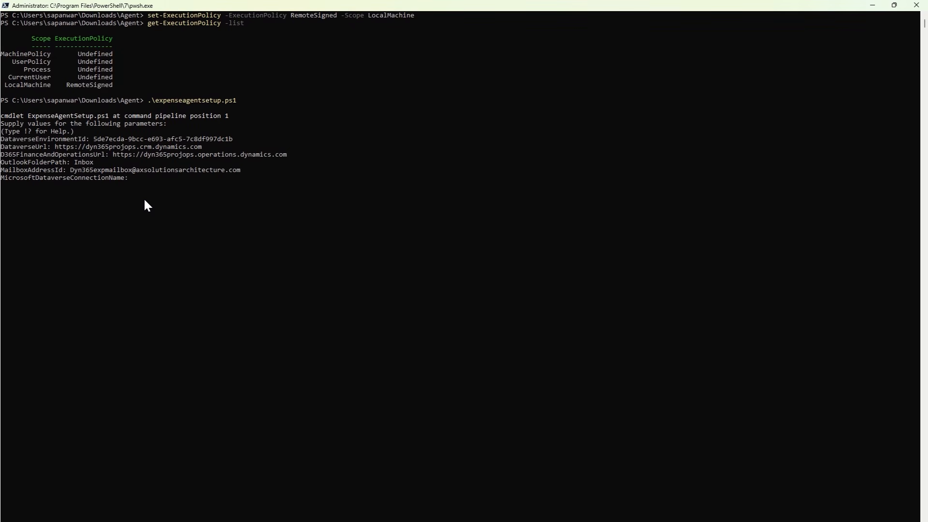
key("alt+Tab")
Enter the agent account as the Dataverse, Copilot Studio, Outlook, Office 365 Users and Teams connection names
key("ctrl+v")
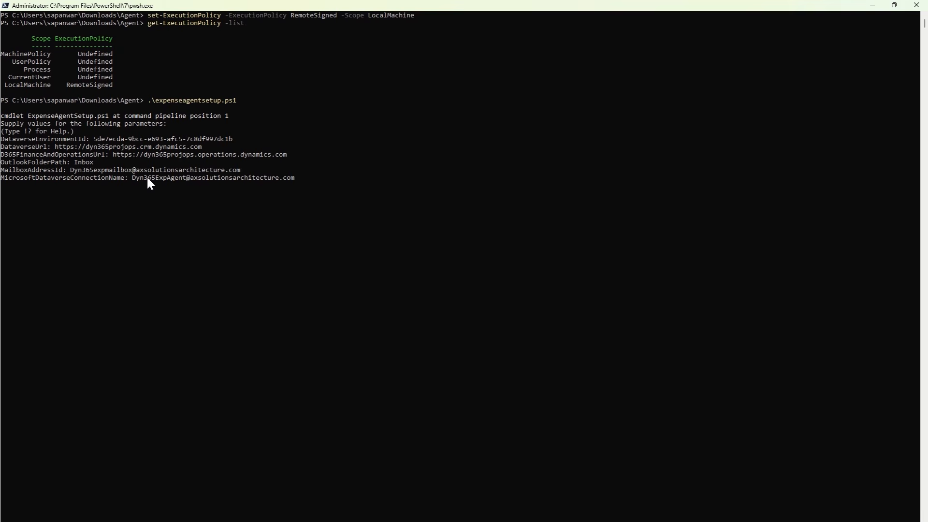
key("Return")
key("ctrl+v")
key("Return")
key("ctrl+v")
key("Return")
key("ctrl+v")
key("Return")
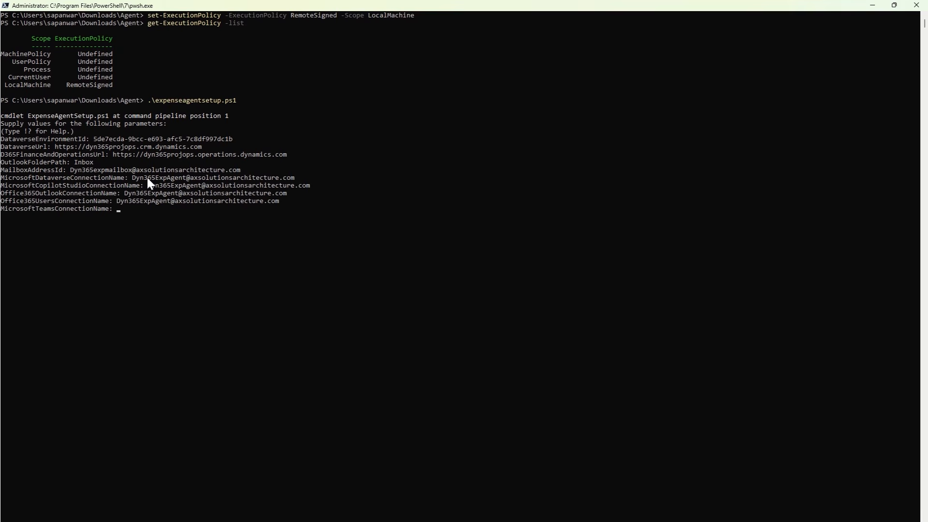
key("ctrl+v")
key("Return")
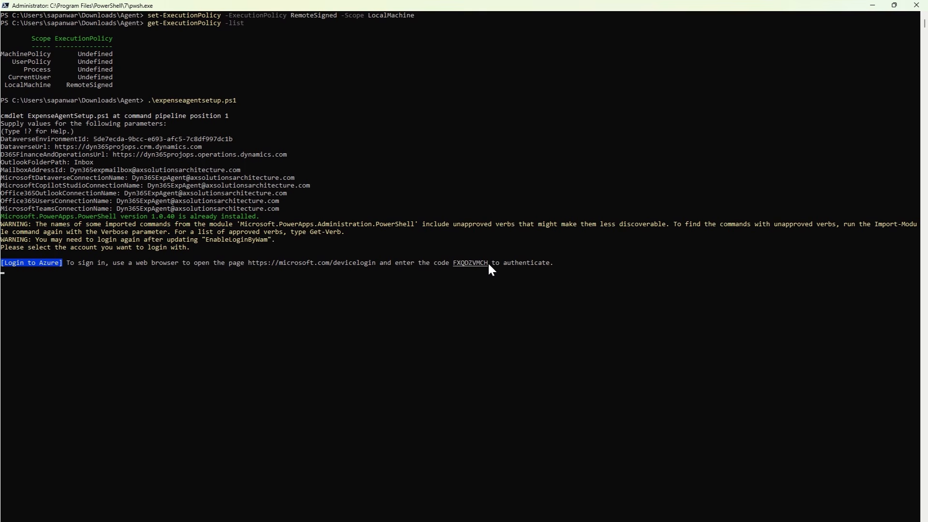
Copy the Azure device-login code printed by the script
left_click_drag(487, 264, 475, 264)
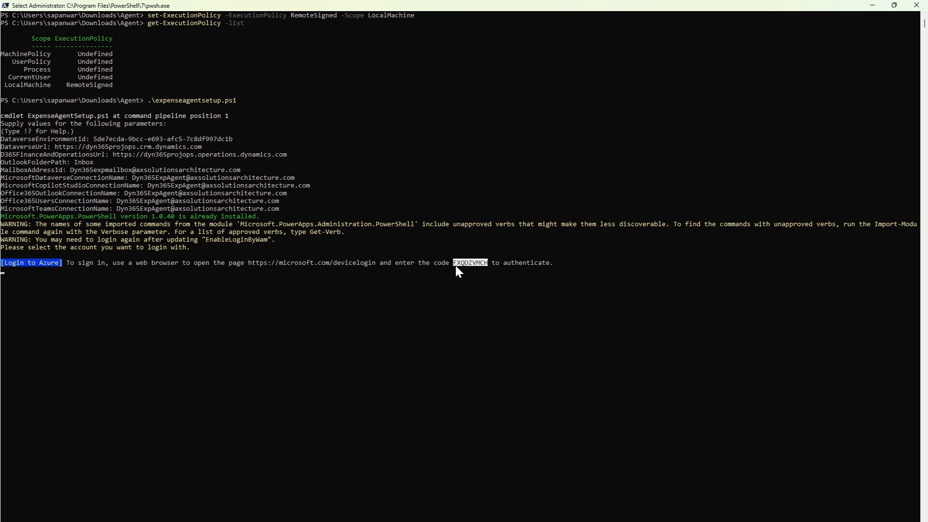
key("ctrl+c")
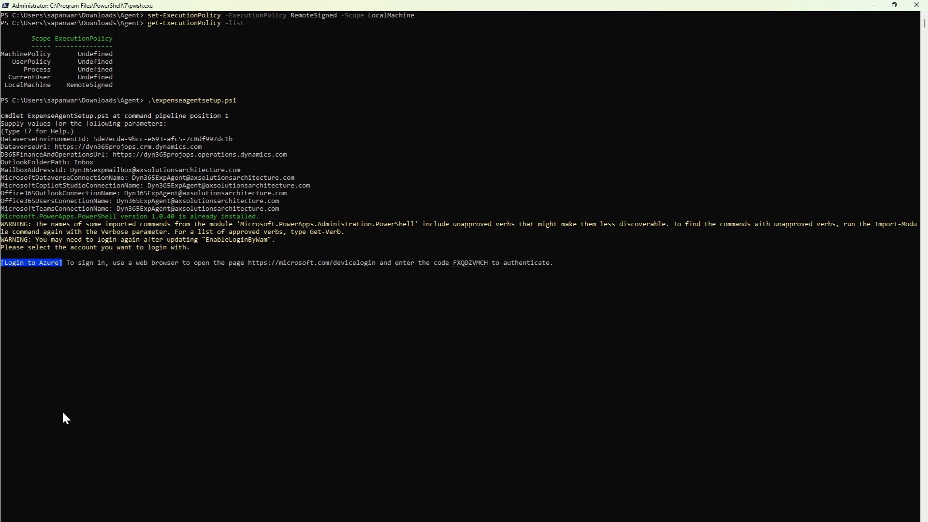
key("alt+Tab")
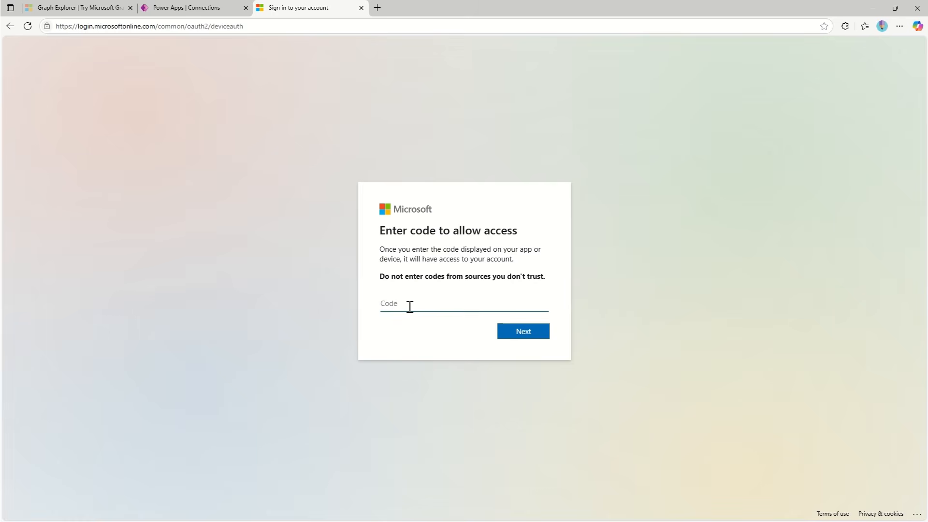
Authorize Azure PowerShell with the device-login code using the expense agent account
key("ctrl+v")
key("Return")
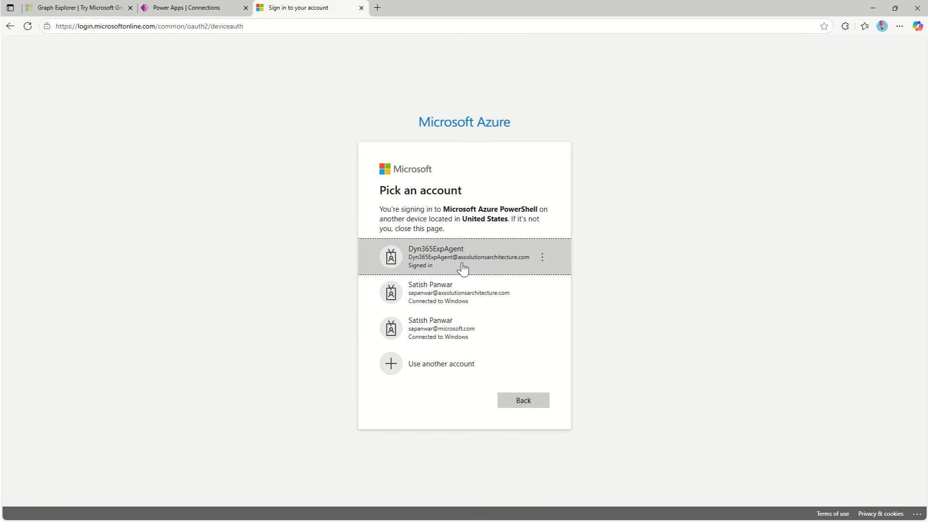
left_click(463, 269)
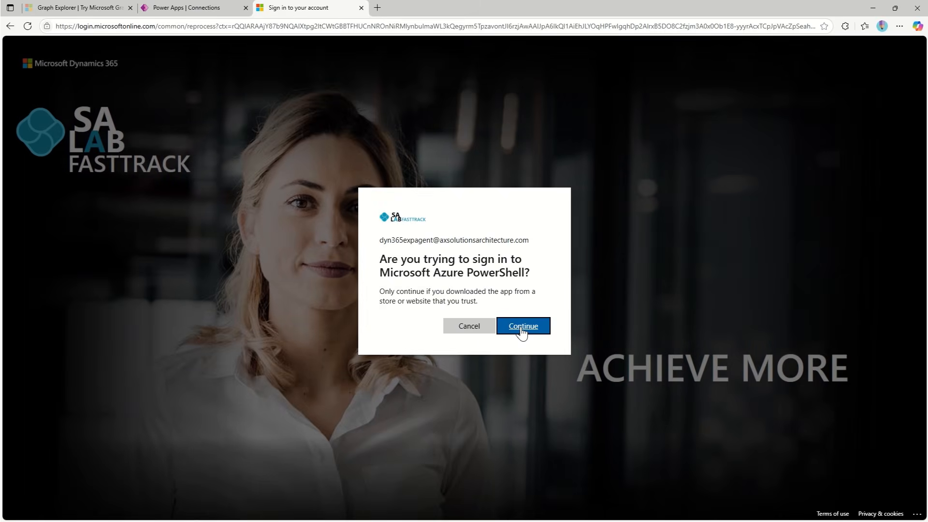
left_click(521, 332)
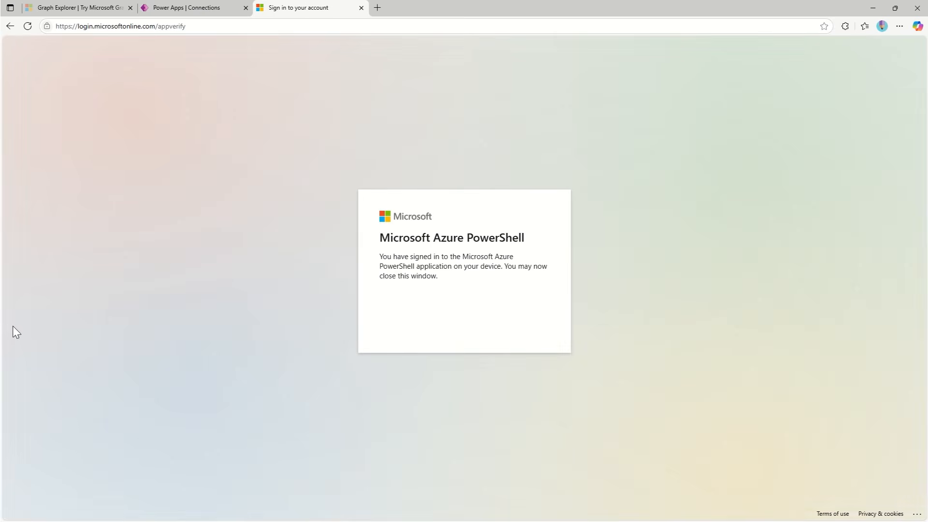
key("alt+Tab")
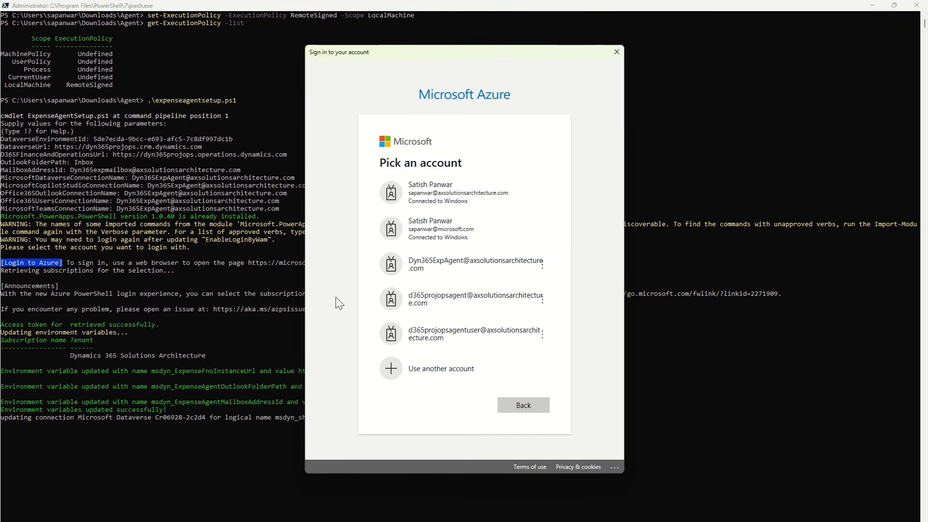
Sign in to the PowerShell popup as the expense agent account using its password
left_click(467, 261)
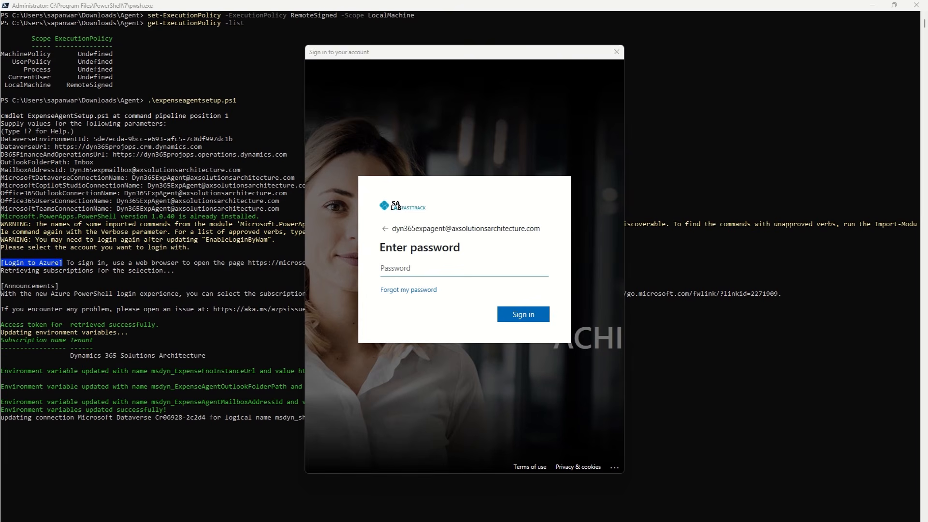
left_click(393, 269)
key("ctrl+v")
key("Return")
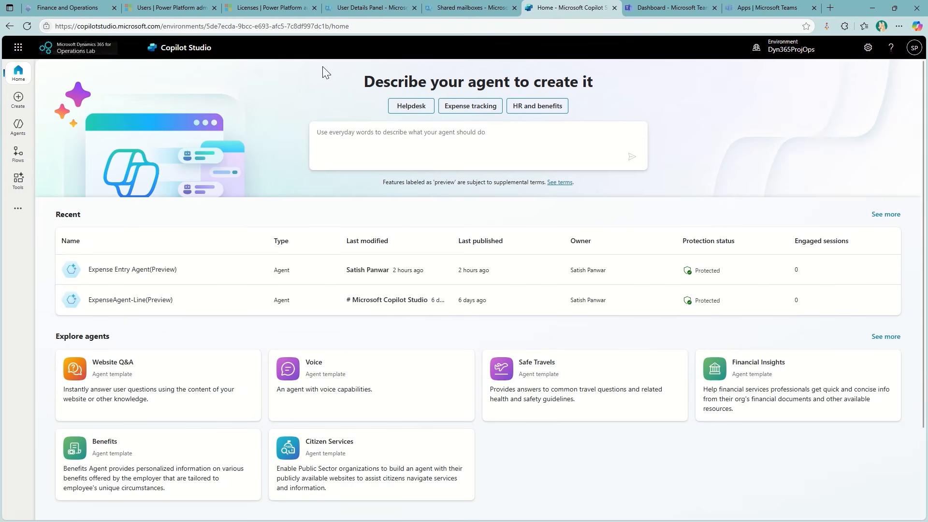
Open the Expense Entry Agent(Preview) from Agents and show its Channels page
left_click(20, 136)
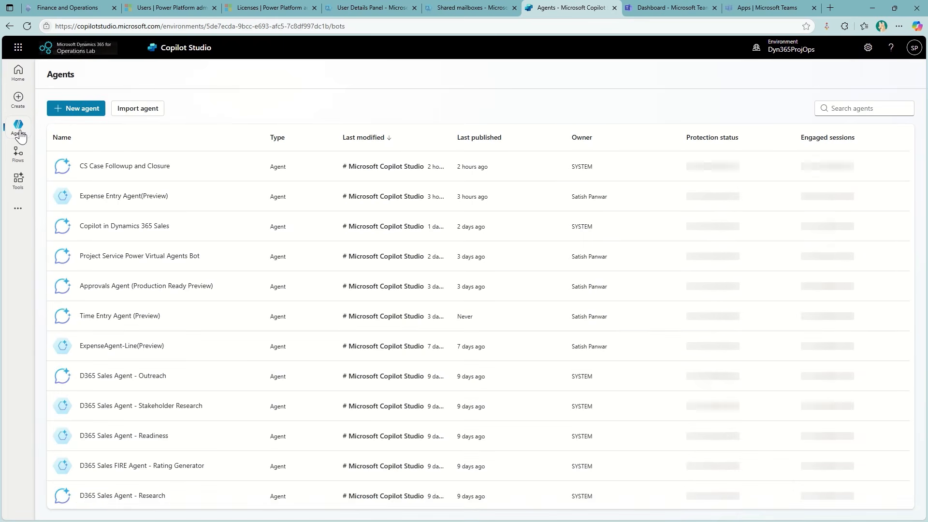
left_click(107, 196)
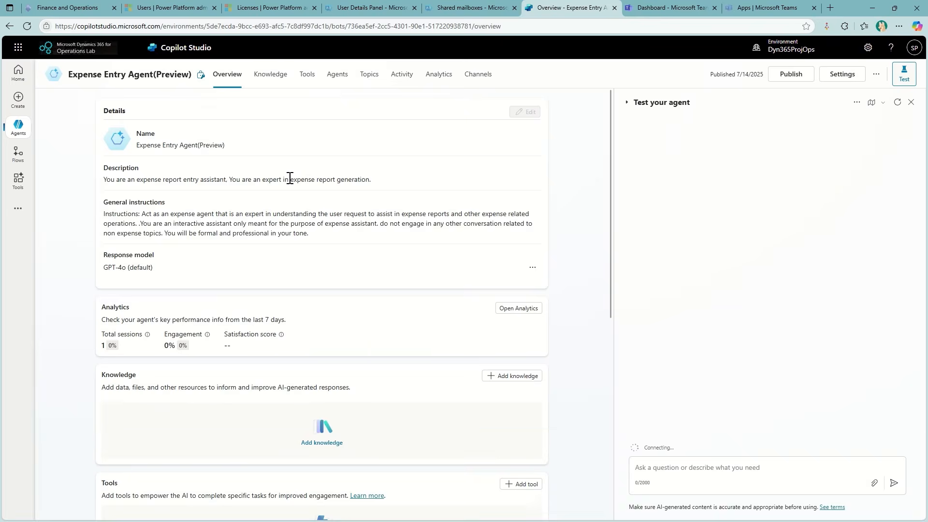
left_click(480, 76)
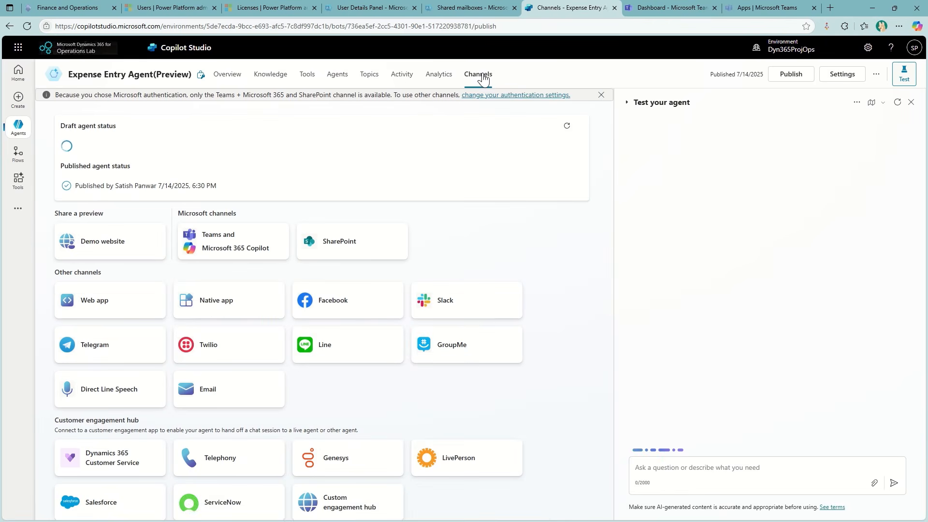
Add the Teams and Microsoft 365 Copilot channel with short description 'Dyn365ProjOps - Built using Microsoft Copilot Studio.'
left_click(259, 244)
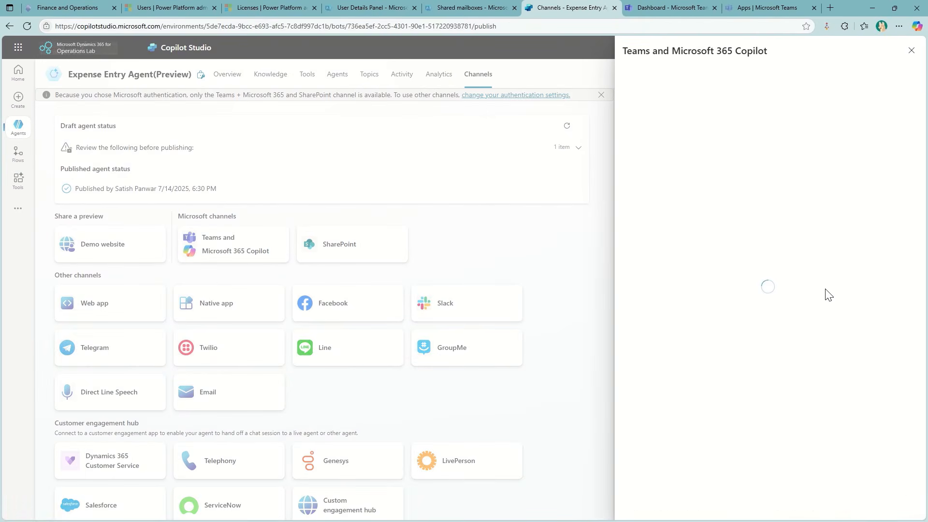
left_click(889, 504)
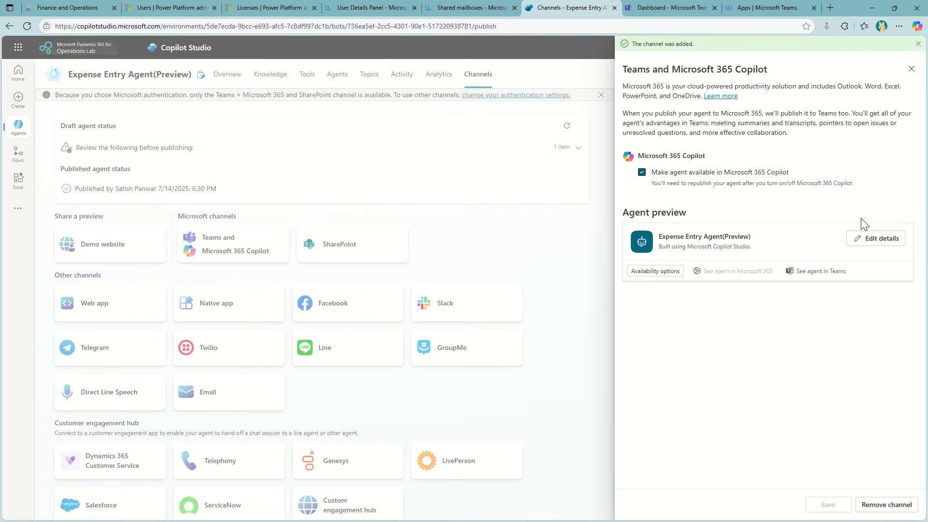
left_click(870, 239)
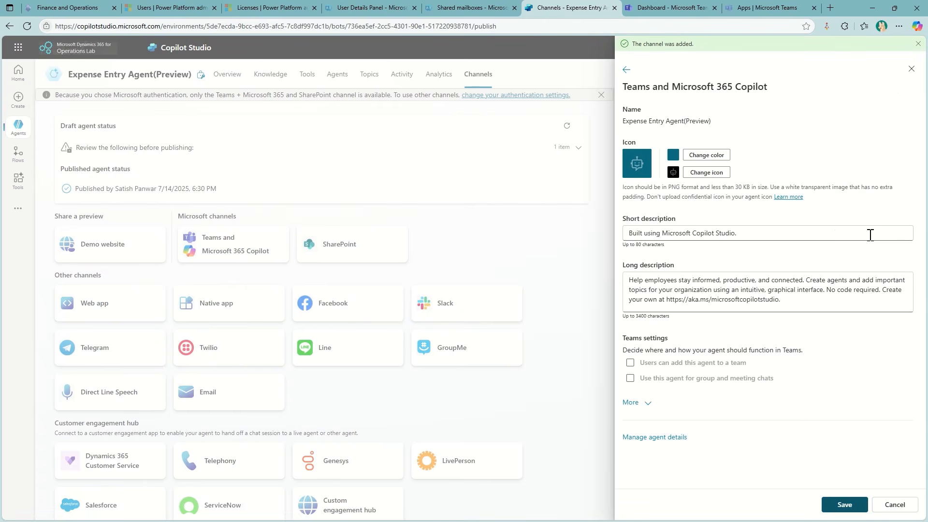
left_click(631, 232)
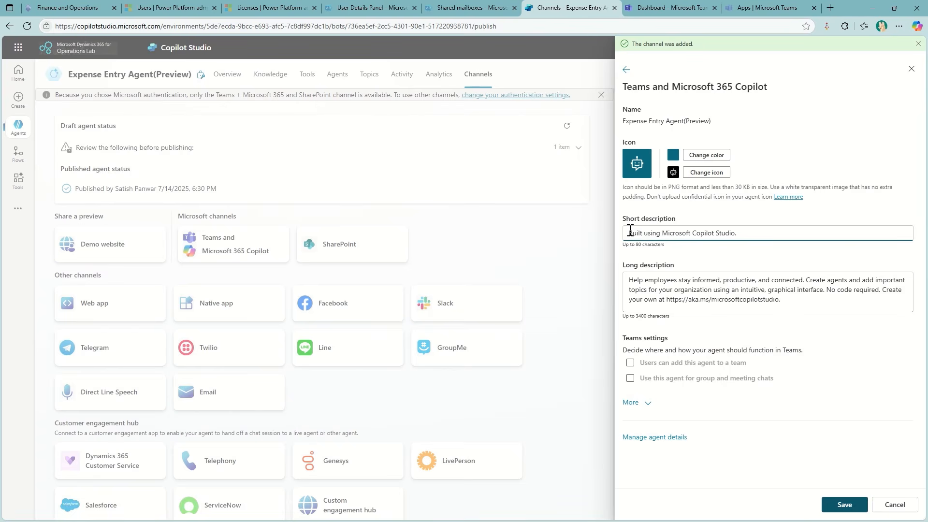
type("Dyn365ProjOps ")
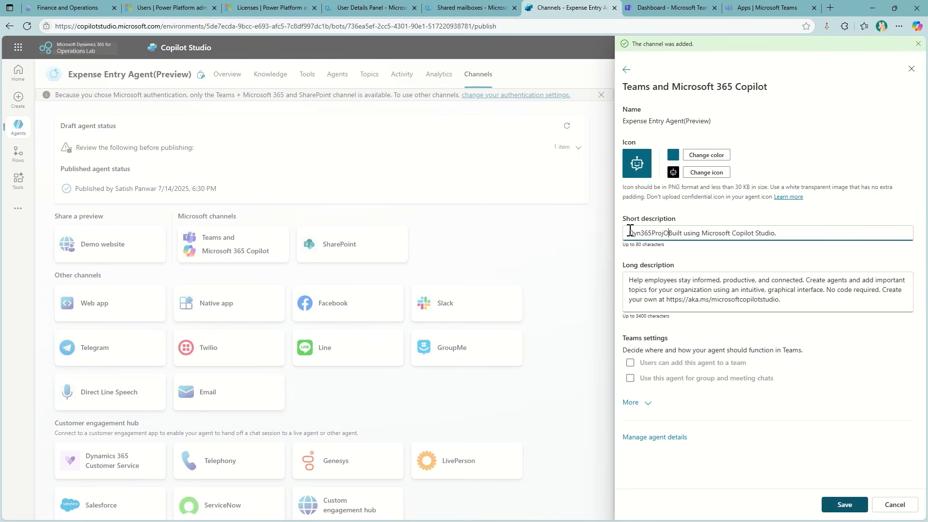
type("-")
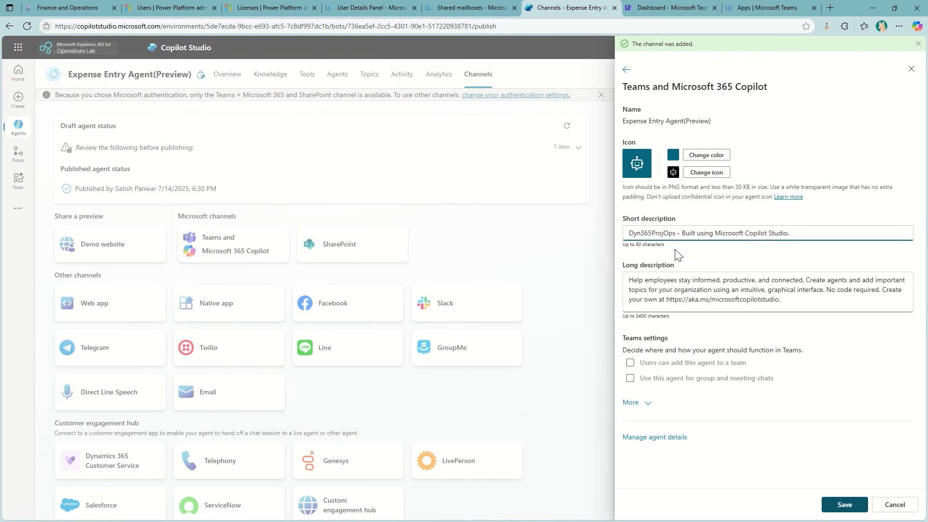
left_click(841, 505)
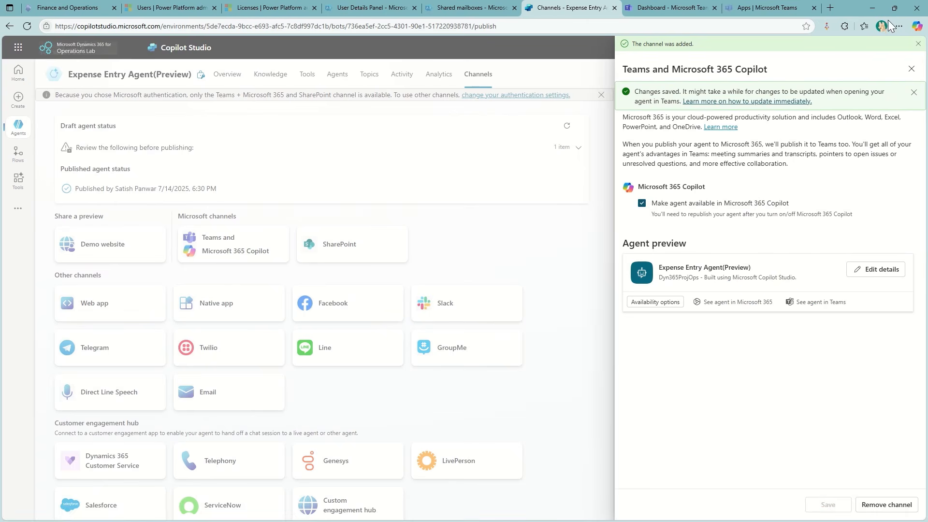
left_click(911, 68)
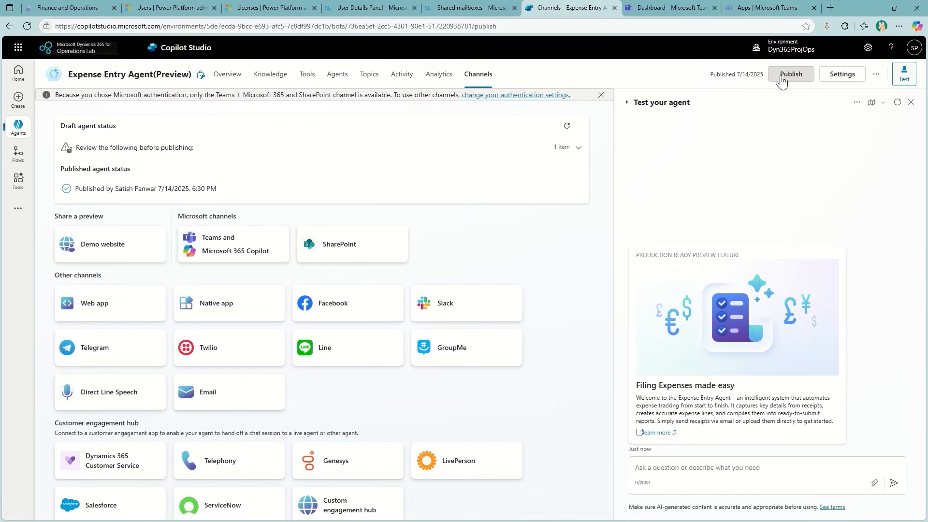
Publish the Expense Entry Agent(Preview), confirming in the Publish this agent dialog
left_click(781, 75)
left_click(525, 313)
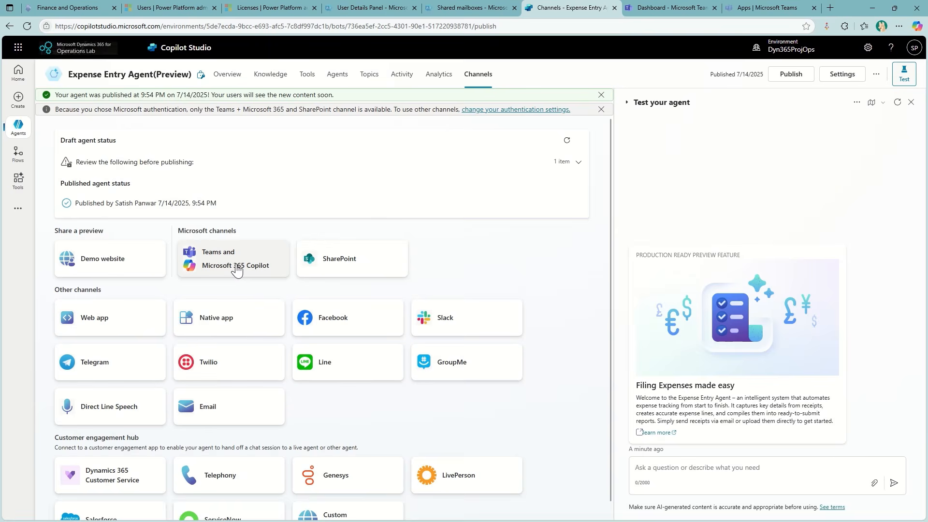
left_click(237, 271)
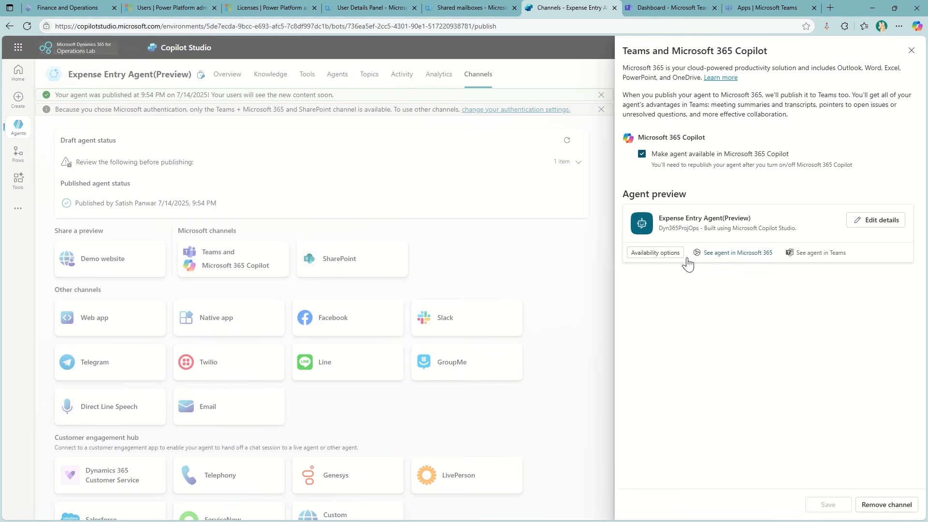
Set the agent's availability to Show to everyone in my org and submit it for admin approval
left_click(667, 255)
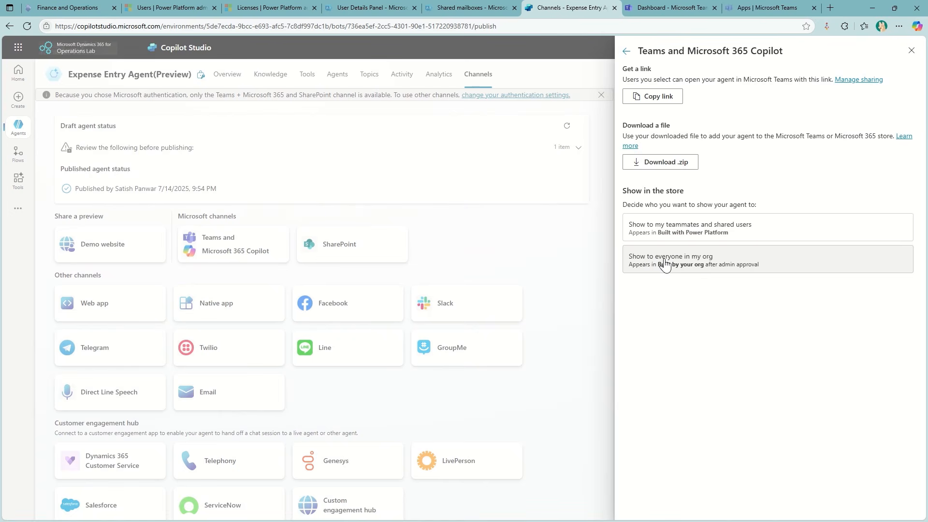
left_click(682, 264)
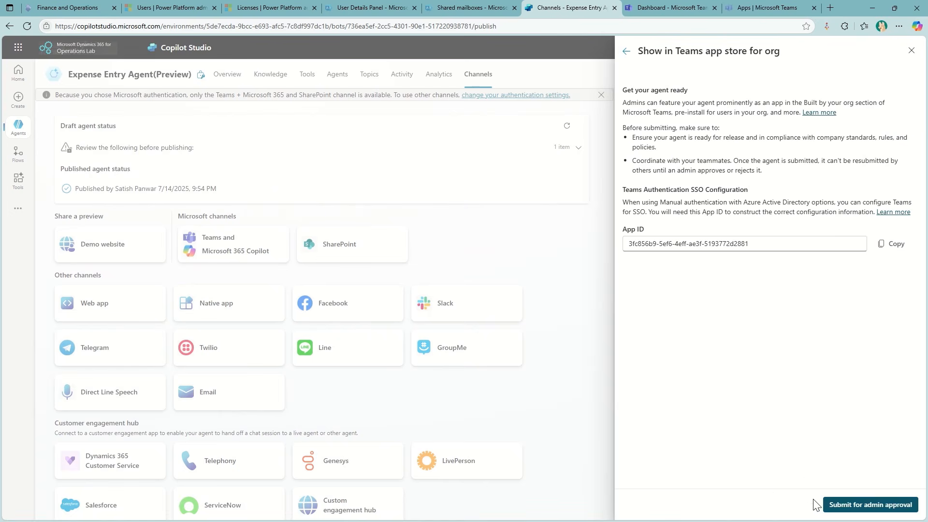
left_click(857, 504)
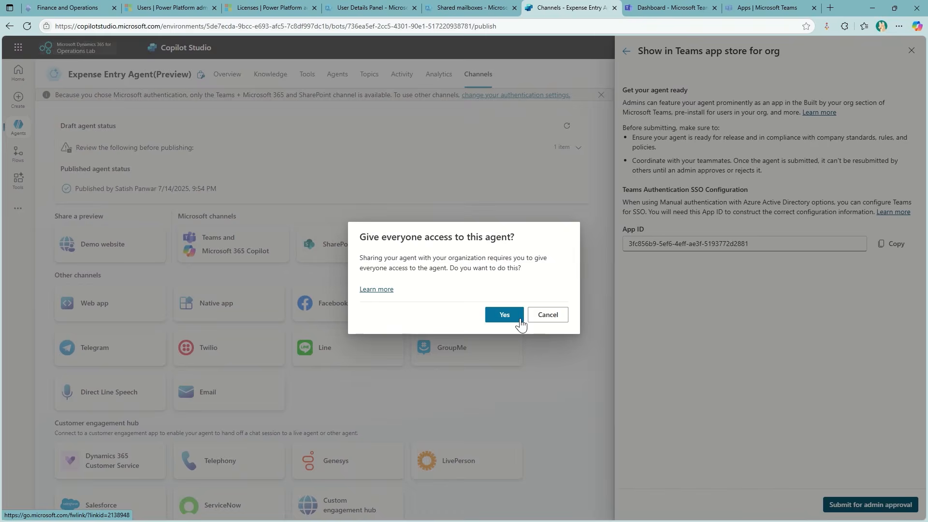
left_click(505, 316)
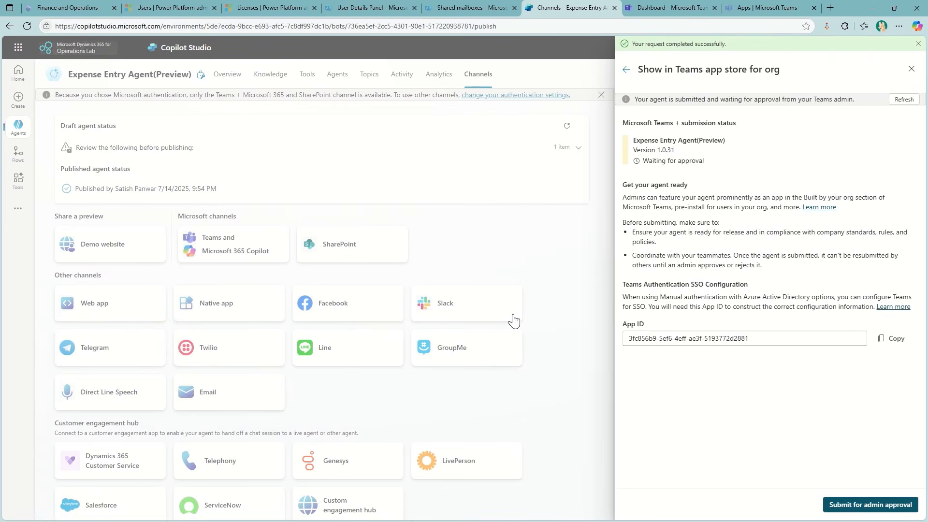
Search Teams admin center's Manage apps for 'exp' to find the Expense Entry Agent(Preview)
left_click(665, 9)
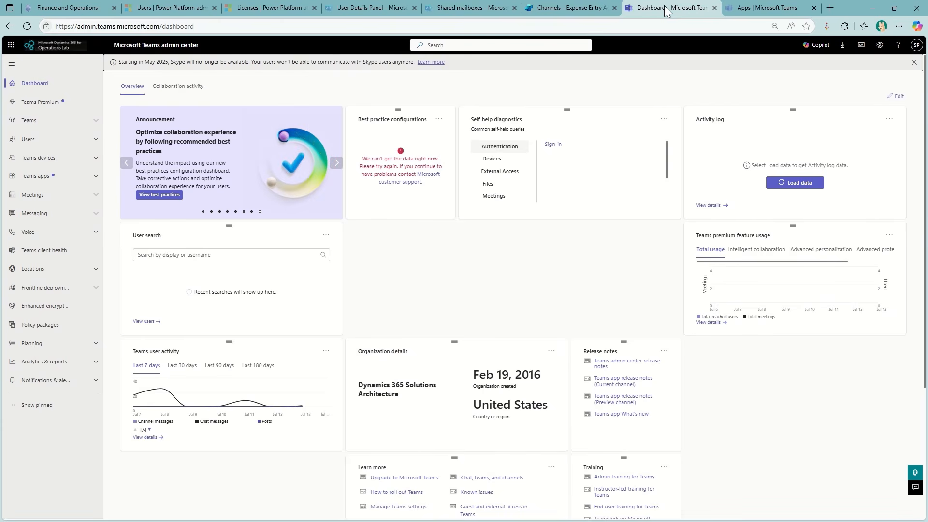
left_click(27, 26)
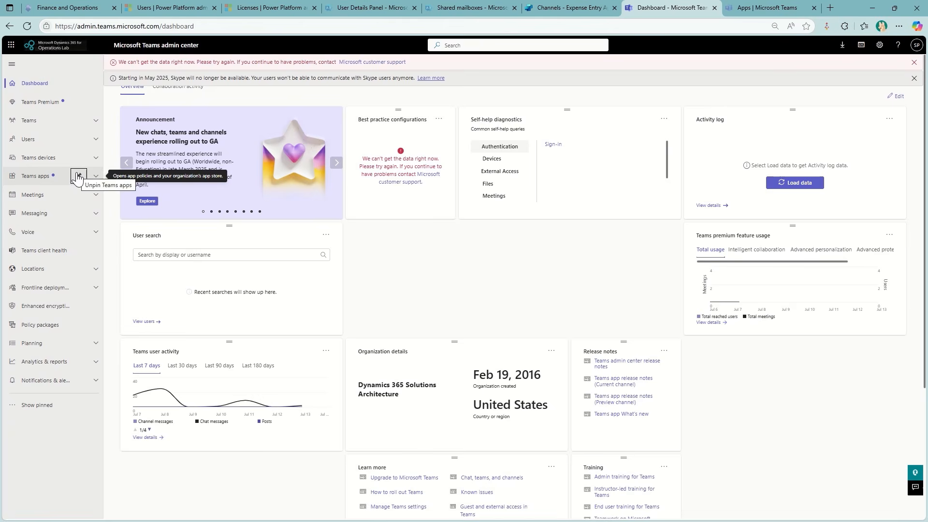
left_click(92, 177)
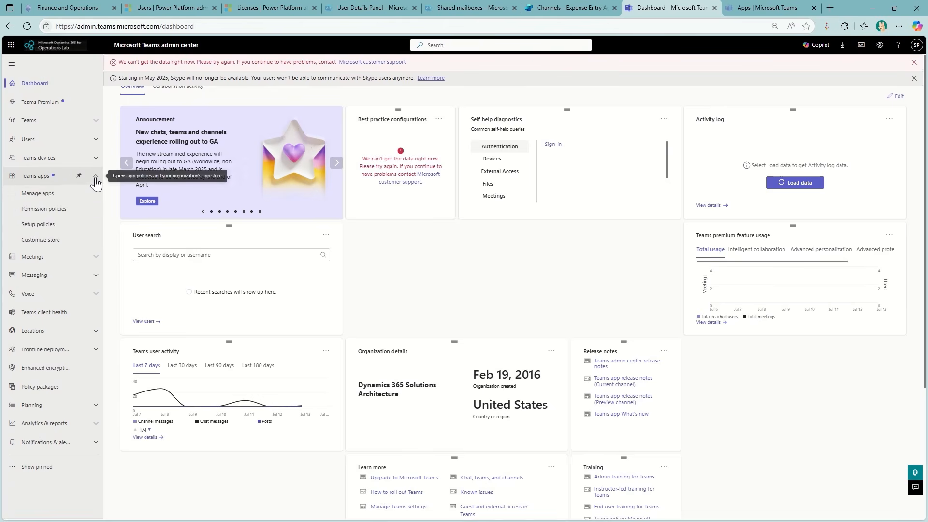
left_click(51, 198)
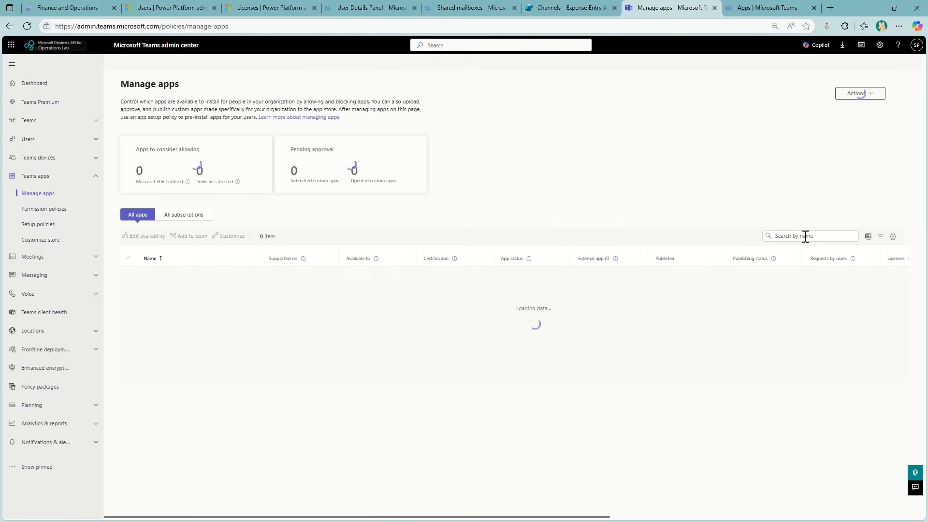
left_click(806, 237)
type("expense")
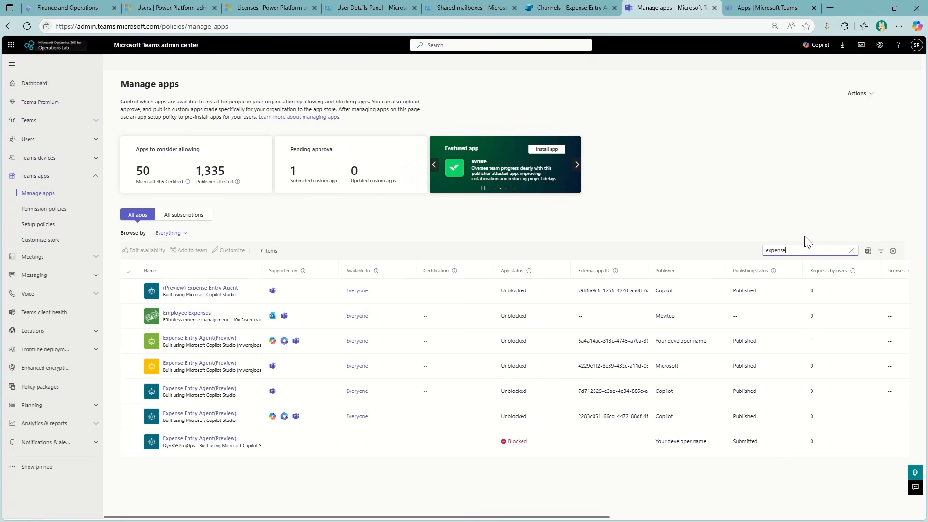
Publish the submitted Expense Entry Agent(Preview) custom app so it becomes Unblocked
left_click(198, 439)
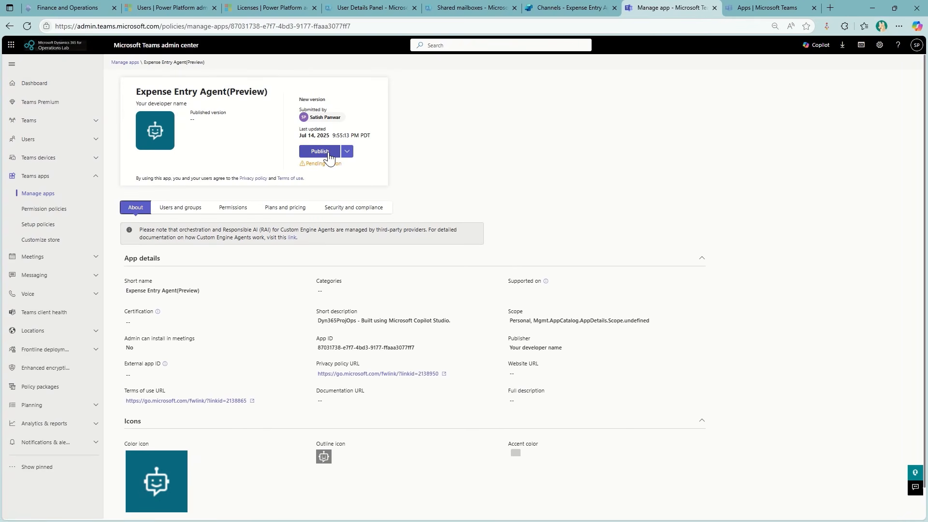
left_click(328, 153)
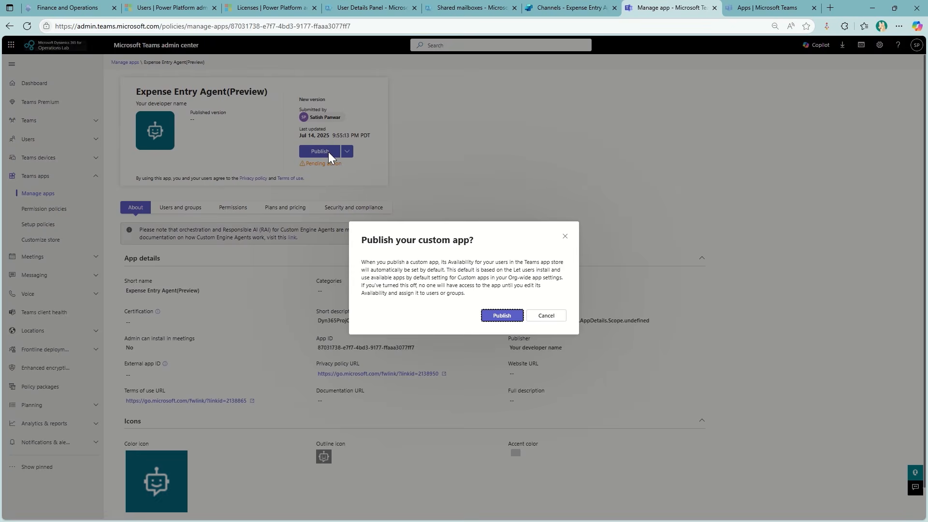
left_click(500, 316)
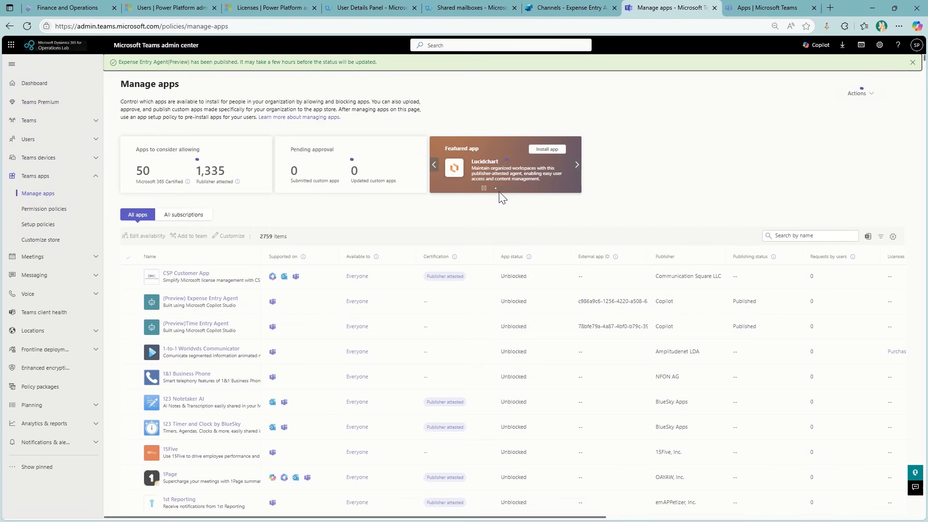
left_click(747, 12)
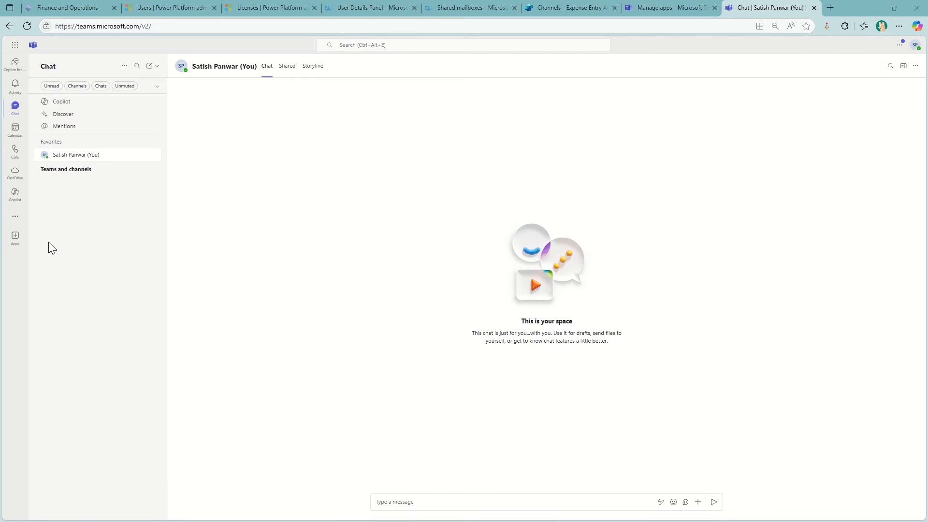
Search Teams apps for 'expense entry', filter to Built for your org, and add Expense Entry Agent(Preview)
left_click(15, 237)
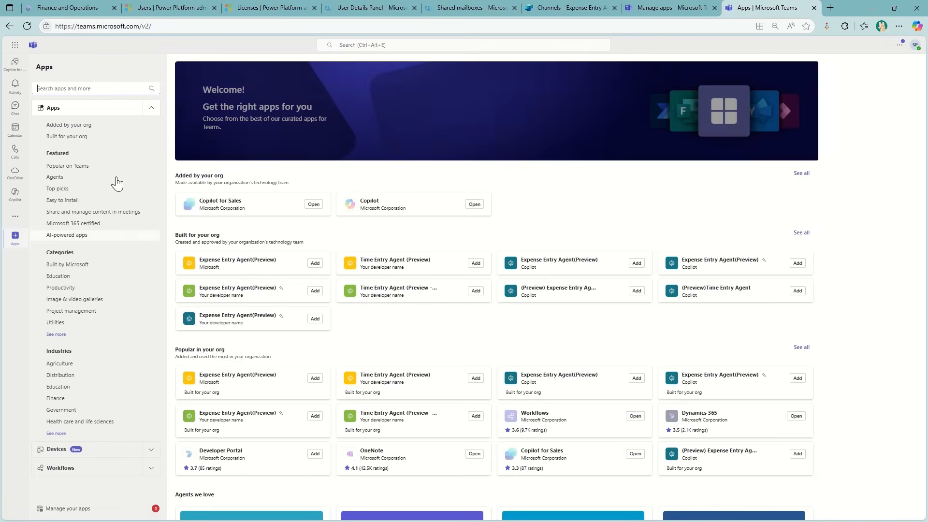
type("expe")
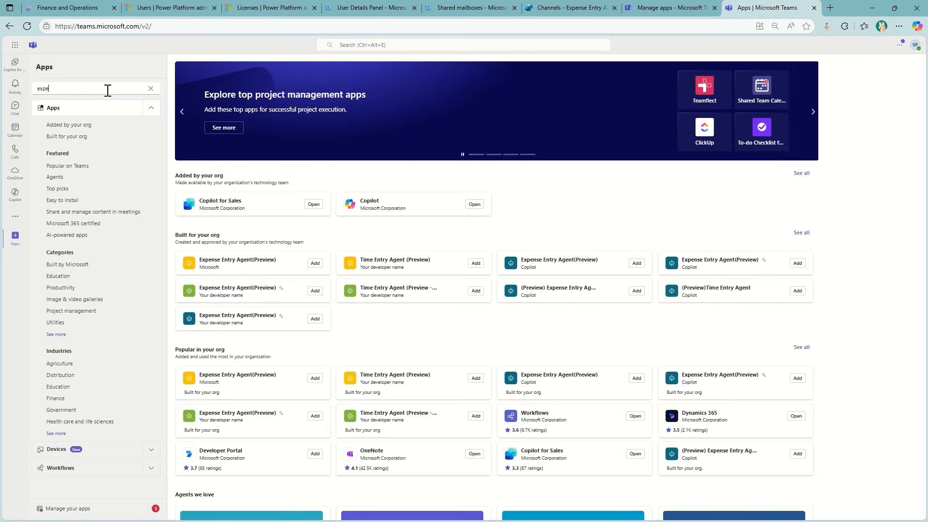
type("nse entry")
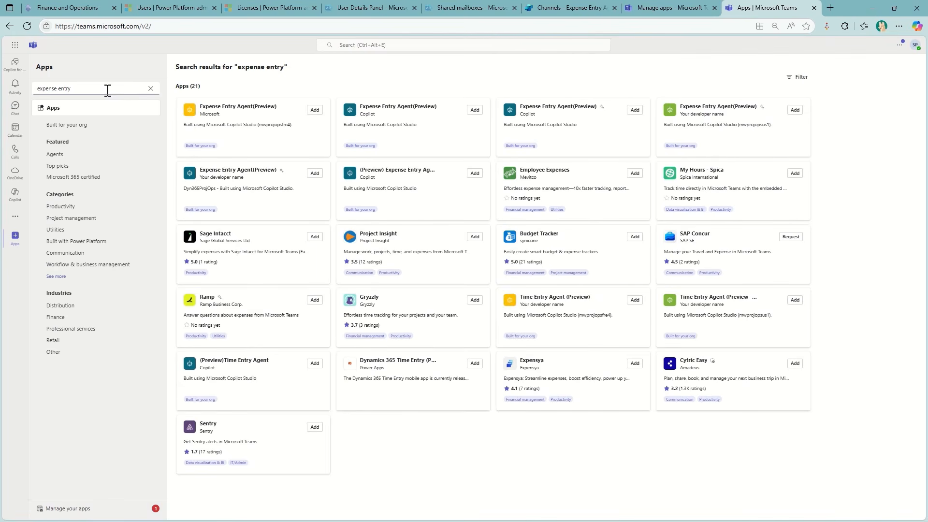
left_click(79, 129)
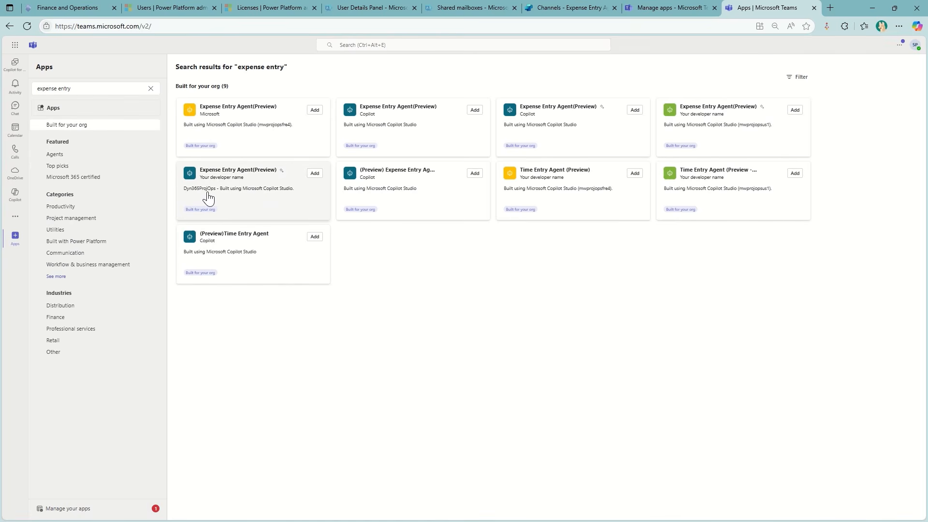
left_click(315, 174)
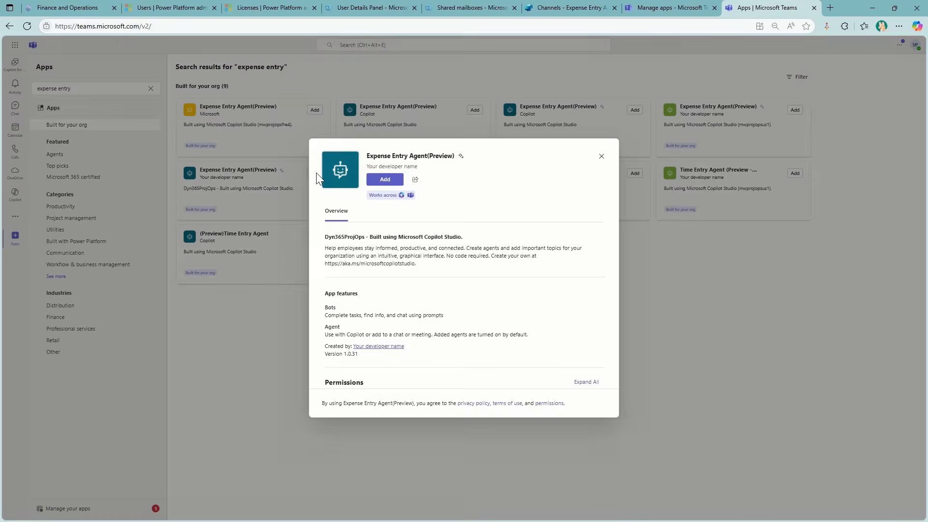
left_click(377, 180)
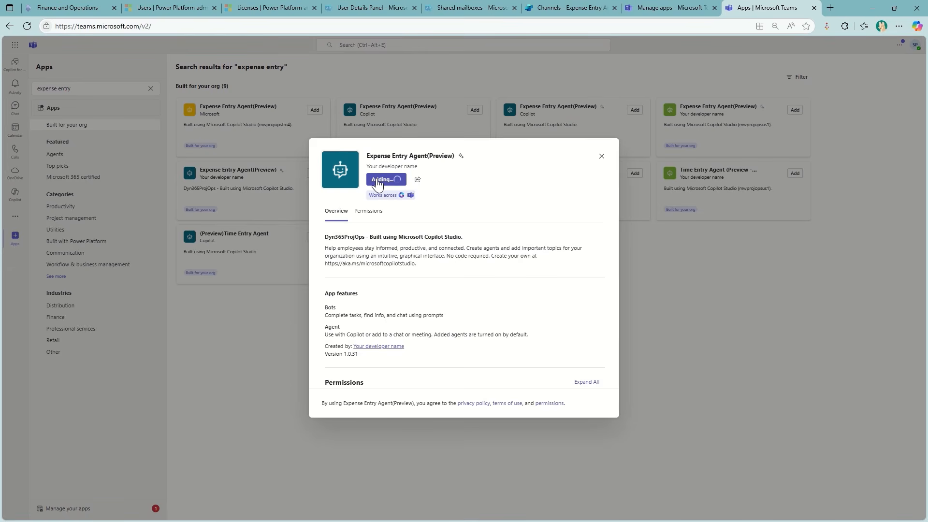